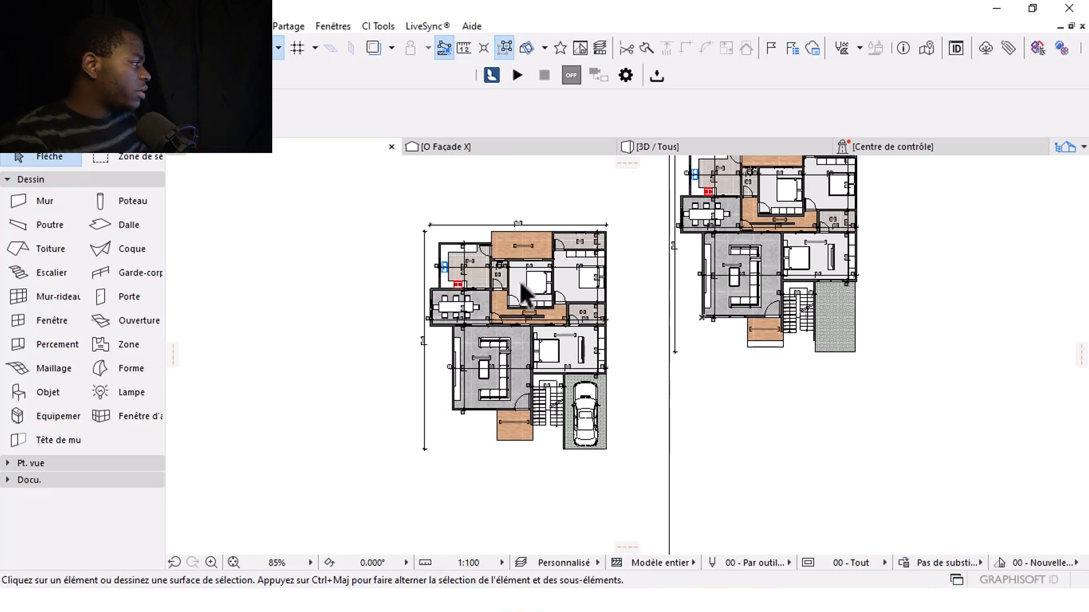
# Step: Draw a rectangular selection zone about 1492 by 1844 around the whole furnished floor plan that includes the parked car
pyautogui.moveTo(527, 263); pyautogui.dragTo(485, 248, button='middle')
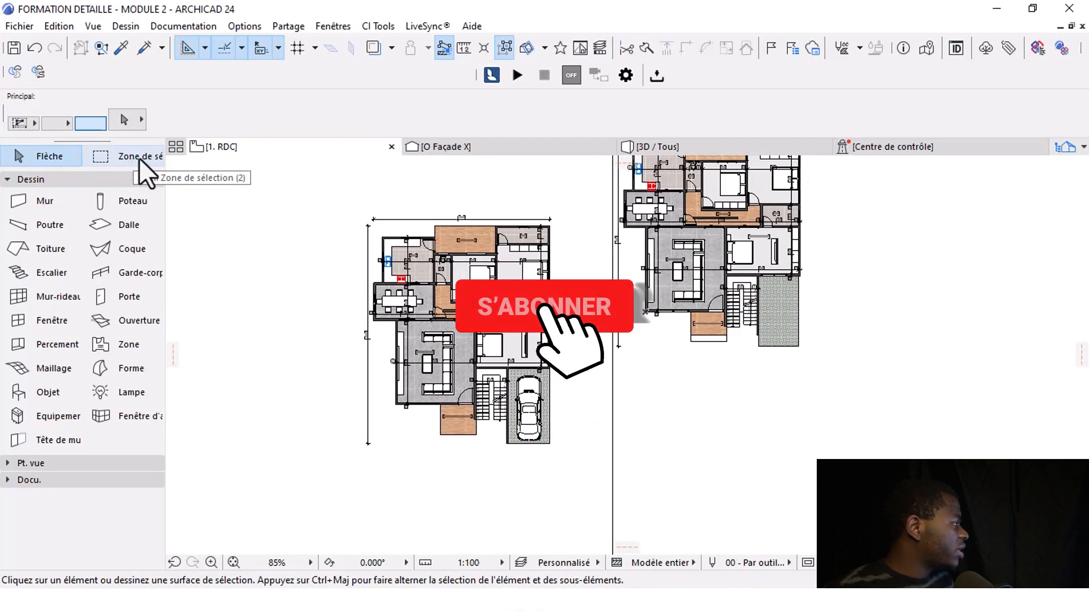
pyautogui.click(140, 157)
pyautogui.scroll(4, 461, 216)
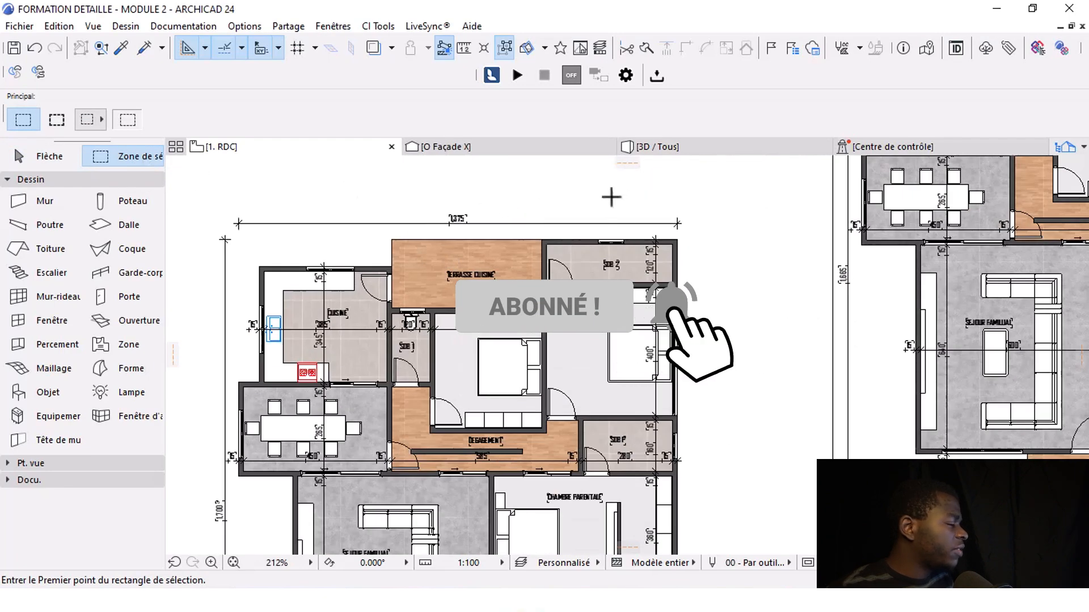
pyautogui.scroll(-2, 612, 197)
pyautogui.moveTo(530, 243); pyautogui.dragTo(598, 295, button='middle')
pyautogui.scroll(4, 588, 213)
pyautogui.click(640, 232)
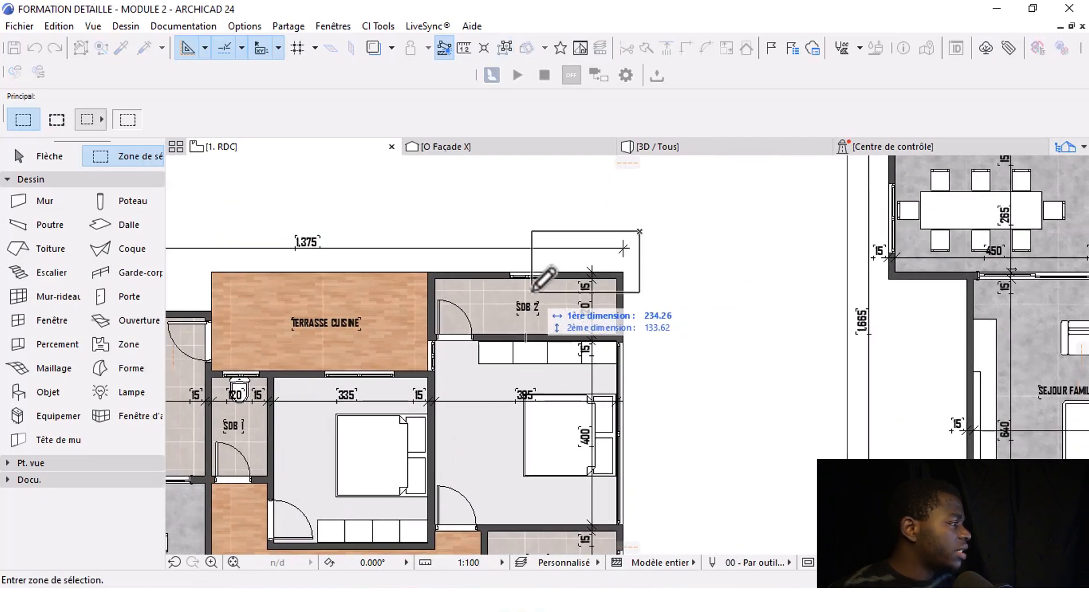
pyautogui.scroll(-4, 354, 409)
pyautogui.moveTo(355, 409); pyautogui.dragTo(514, 158, button='middle')
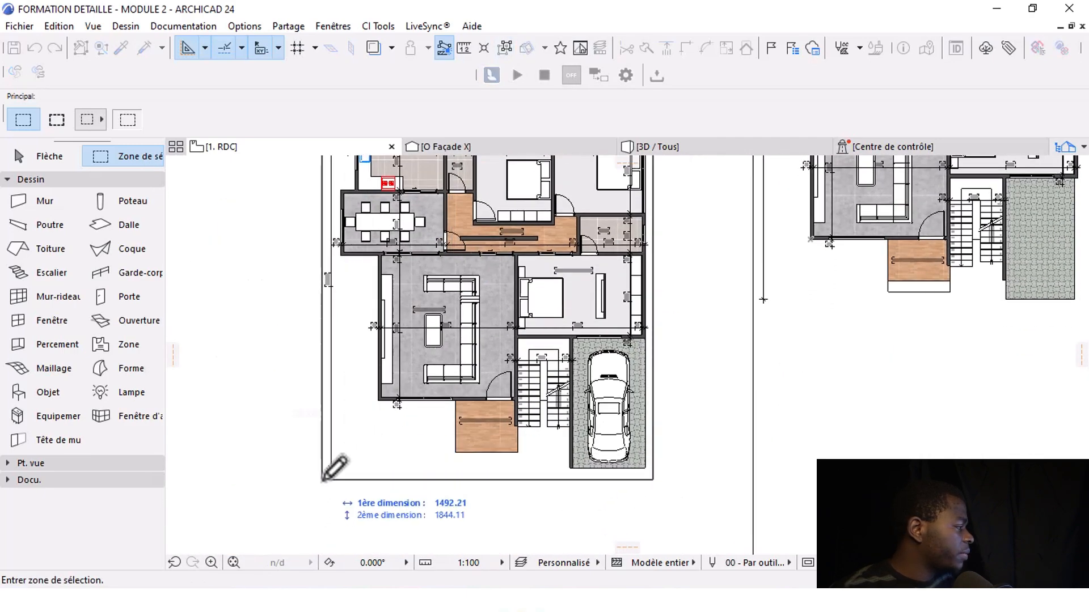
pyautogui.click(320, 481)
# Step: Open the 2D document print settings for the plan enclosed by the selection zone
pyautogui.moveTo(379, 258); pyautogui.dragTo(372, 322, button='middle')
pyautogui.scroll(6, 330, 312)
pyautogui.scroll(-6, 330, 312)
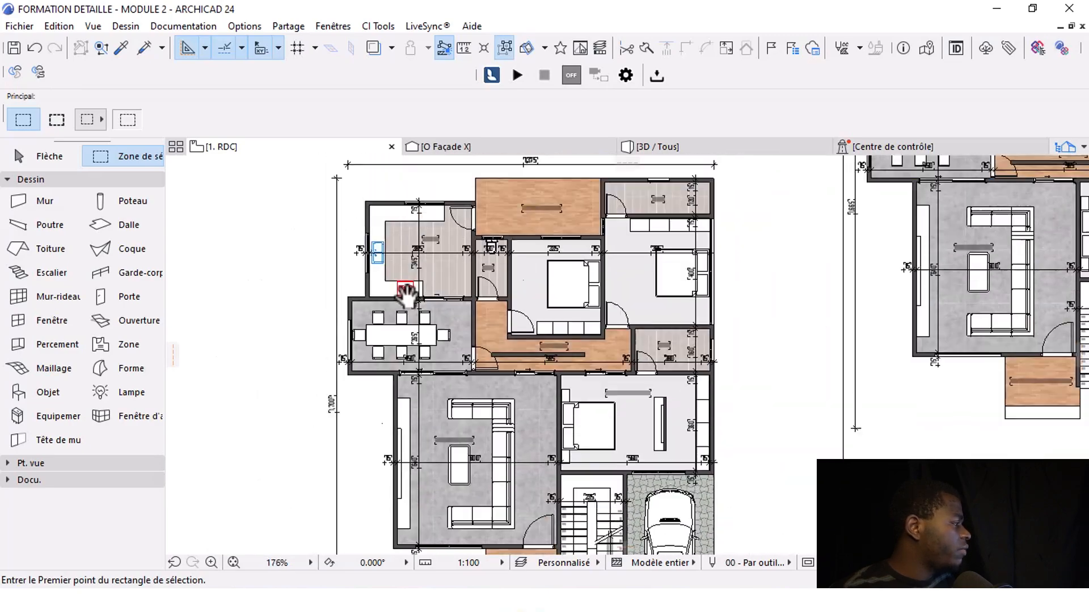
pyautogui.scroll(9, 499, 311)
pyautogui.scroll(-4, 499, 311)
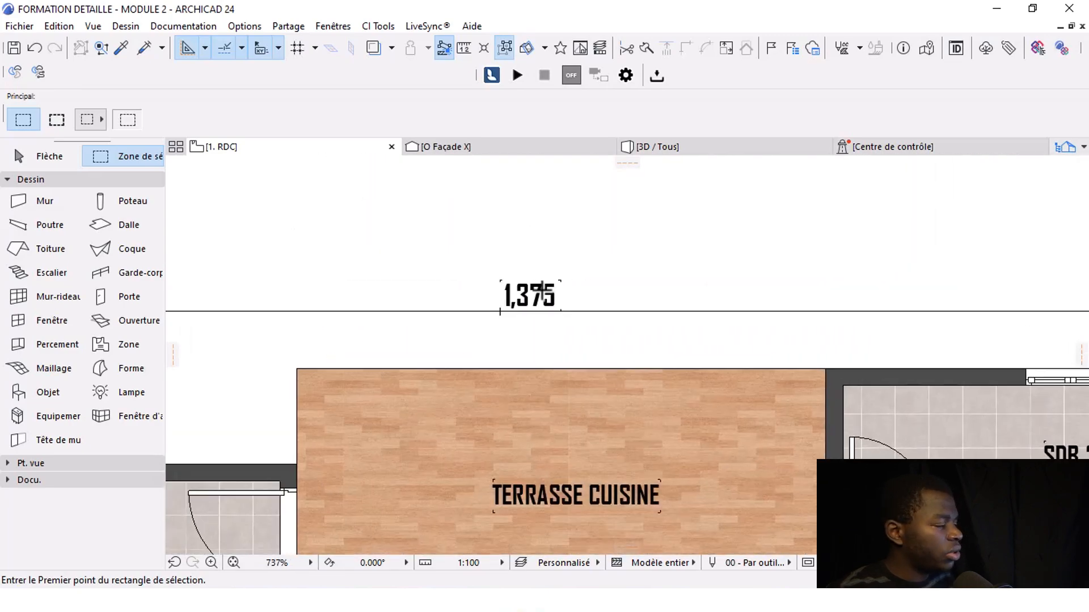
pyautogui.hotkey('ctrl', 'p')
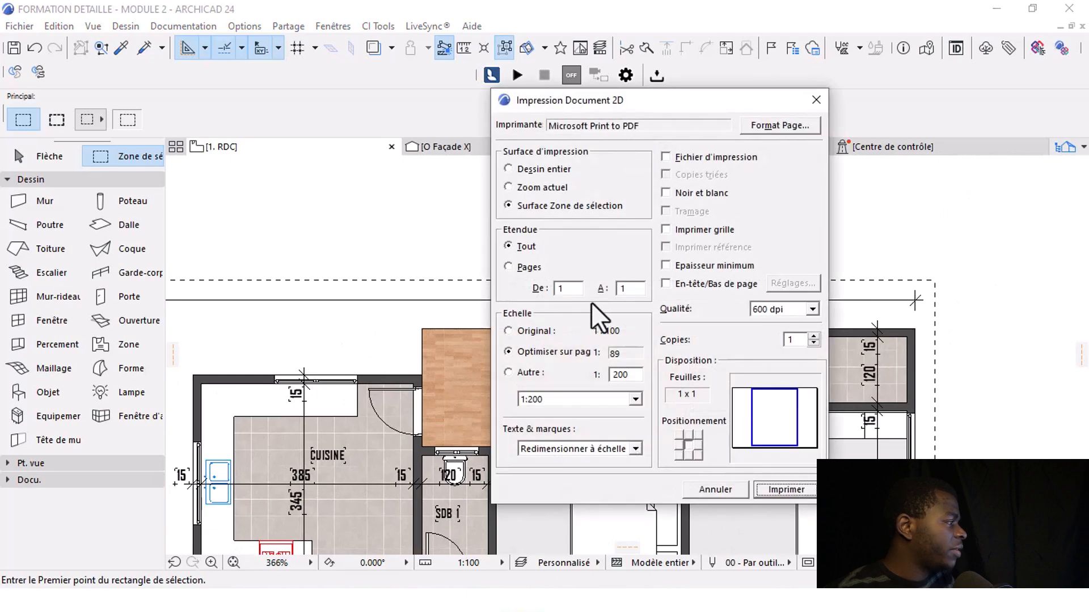
pyautogui.moveTo(680, 101); pyautogui.dragTo(559, 90)
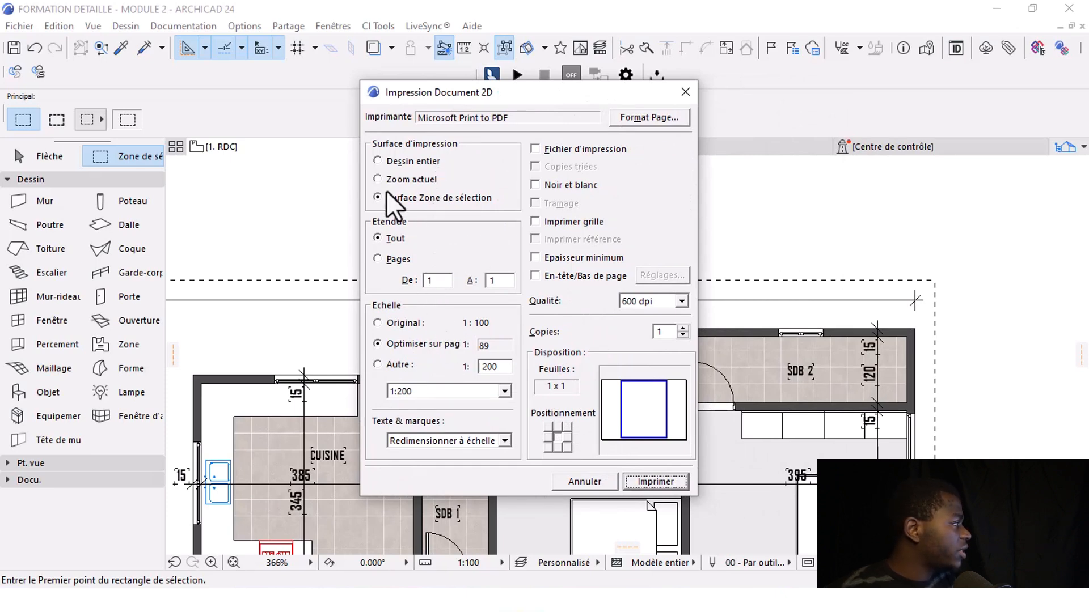
# Step: Try the Dessin entier print area and the Pages range, restoring Surface Zone de sélection and Tout
pyautogui.click(416, 162)
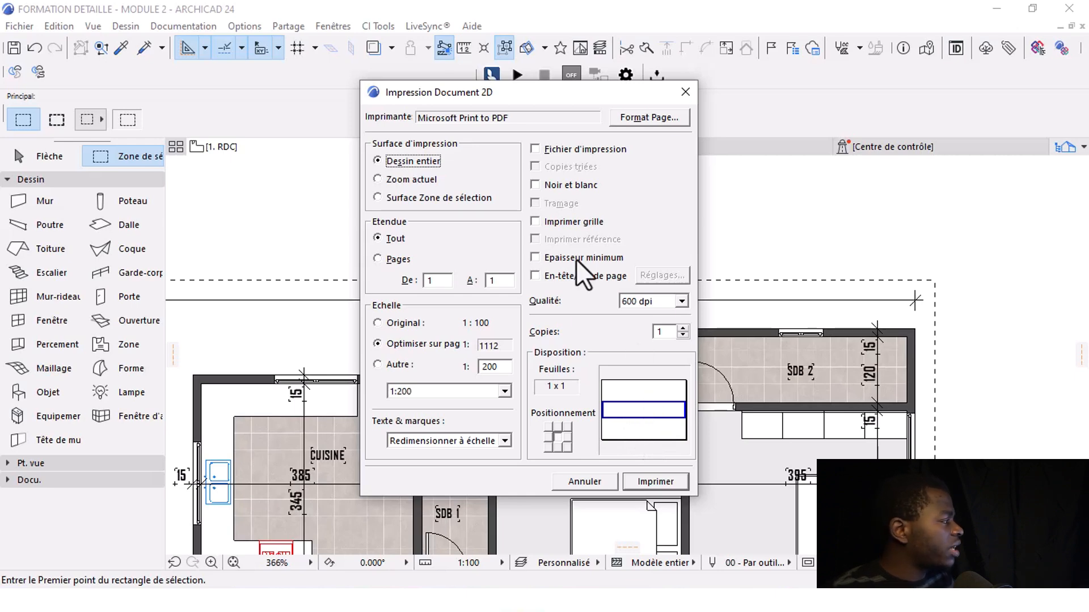
pyautogui.click(406, 196)
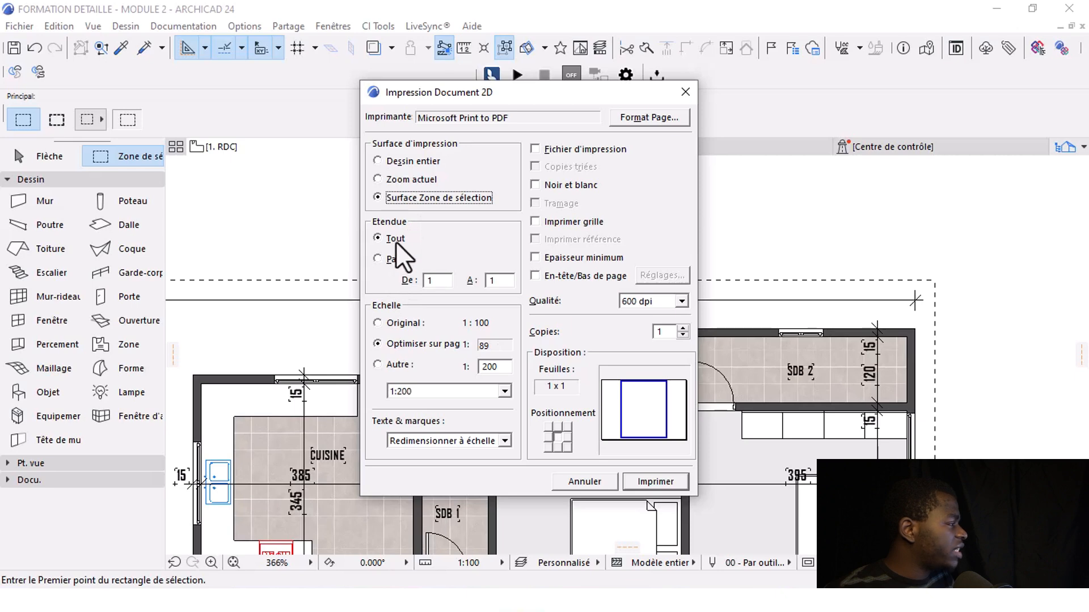
pyautogui.click(392, 260)
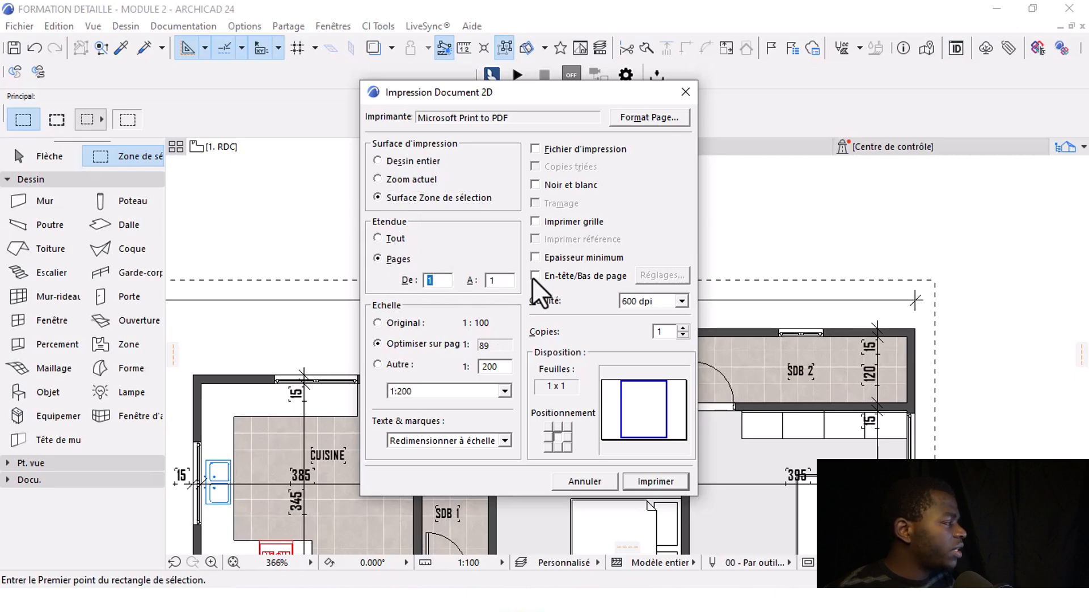
pyautogui.click(392, 239)
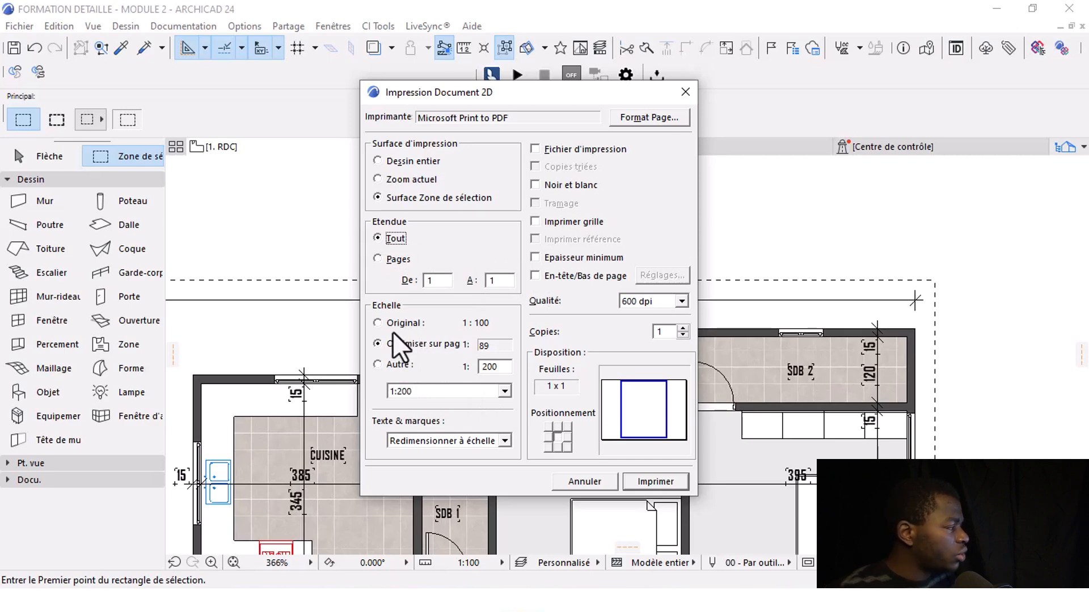
# Step: Compare the Original and page-optimised print scales, and set the scale to Original, 1:100
pyautogui.click(377, 323)
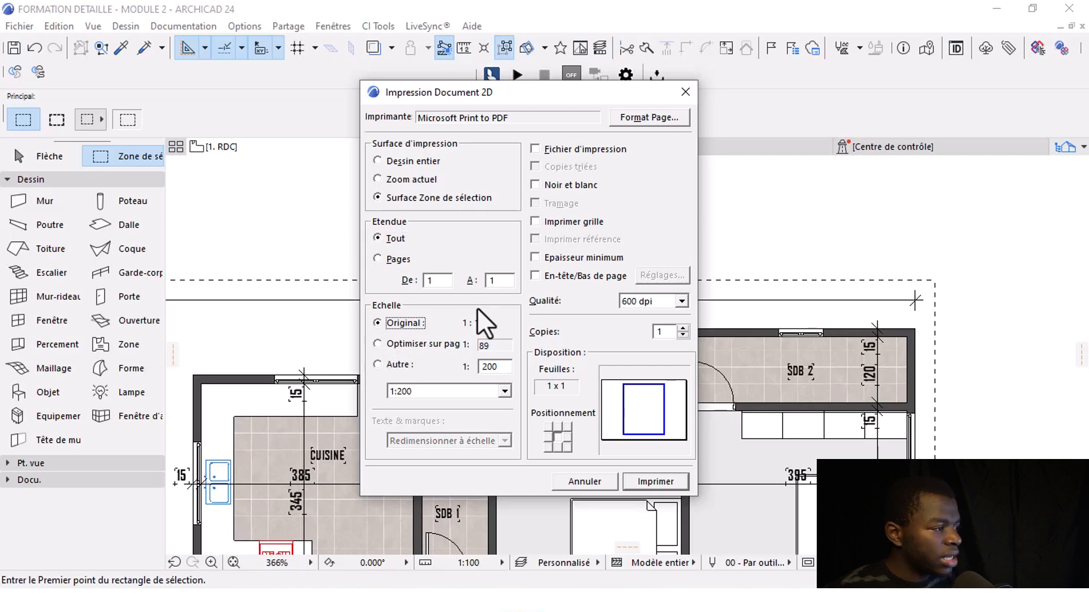
pyautogui.click(421, 345)
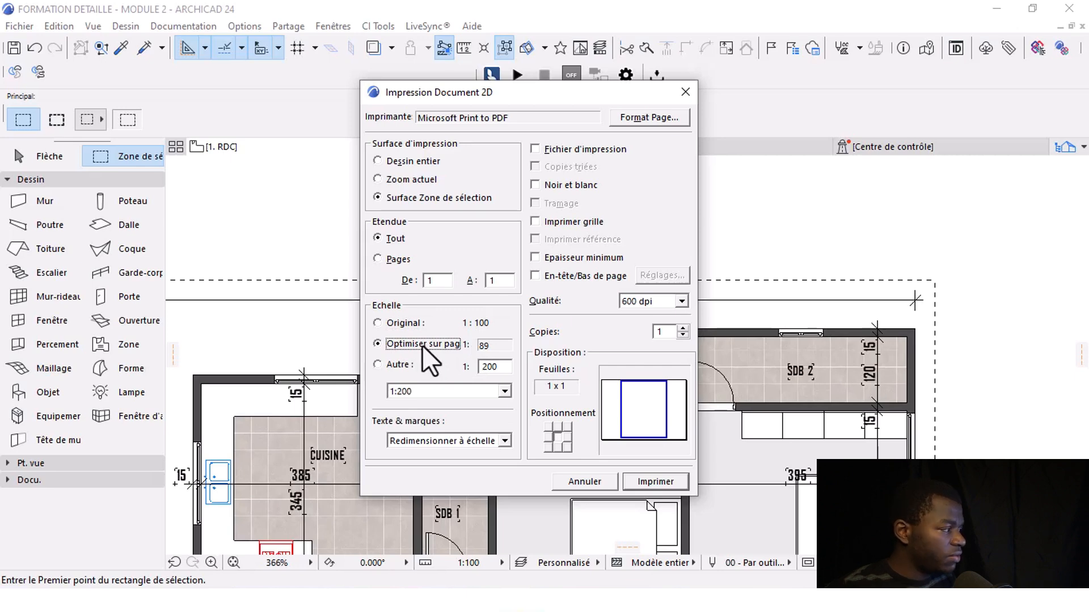
pyautogui.click(405, 322)
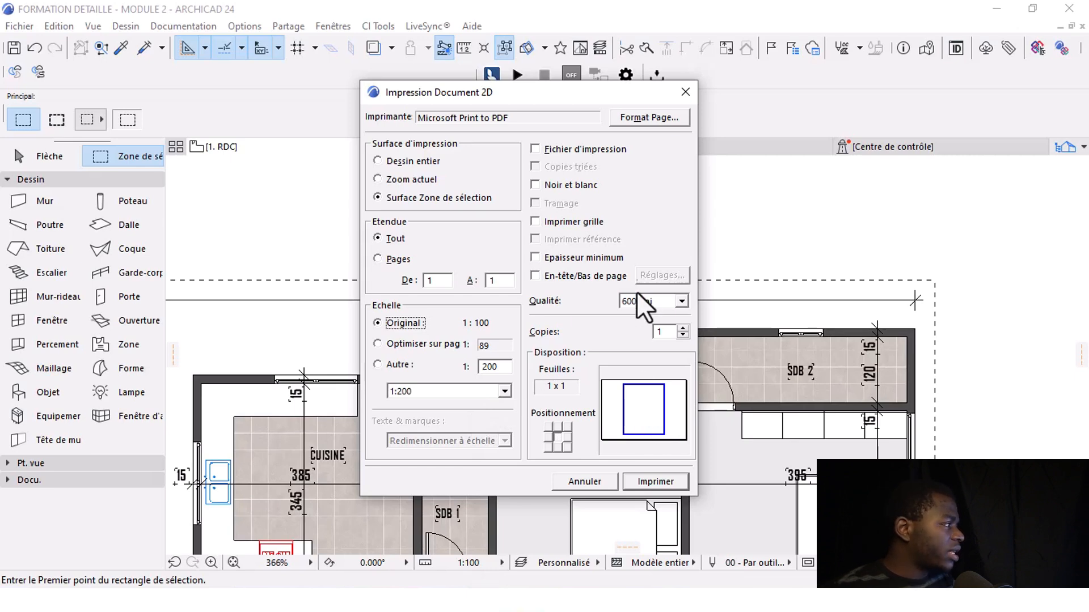
# Step: In the page format settings, set portrait orientation and choose Microsoft Print to PDF as the printer
pyautogui.click(651, 118)
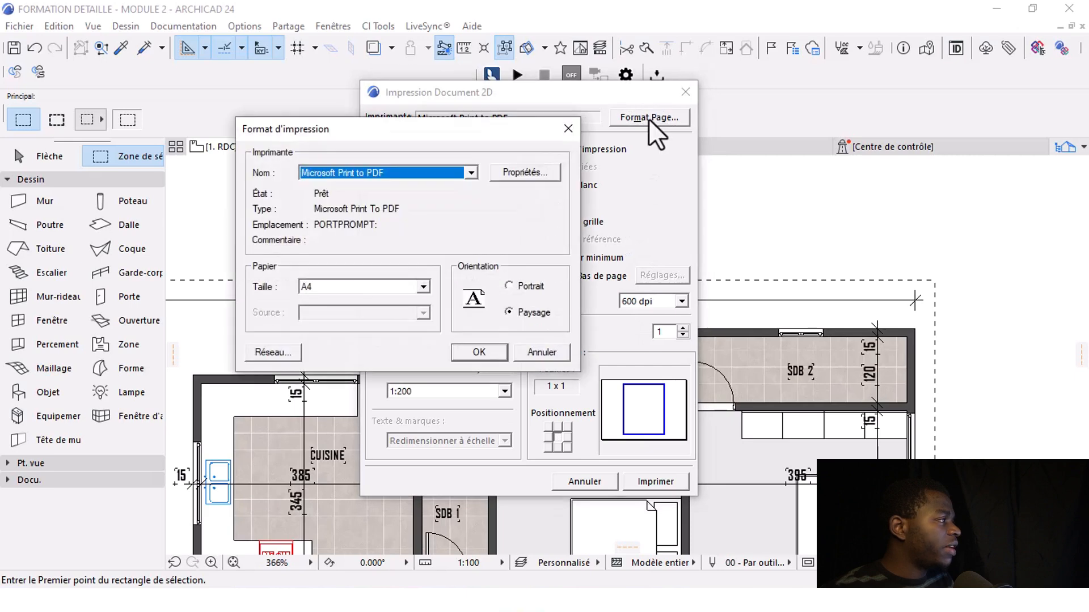
pyautogui.click(528, 284)
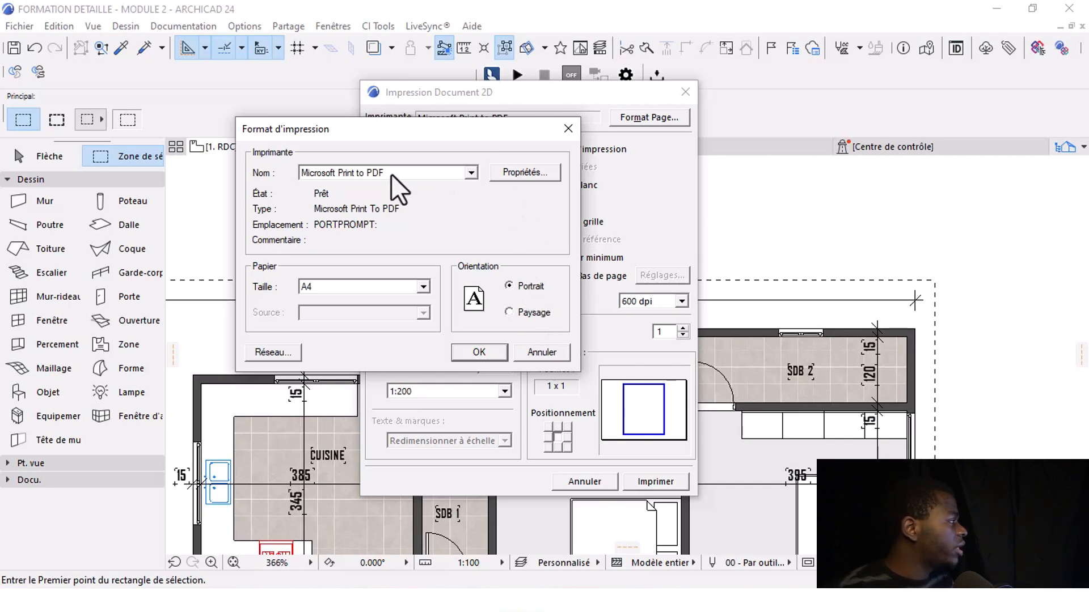
pyautogui.click(470, 171)
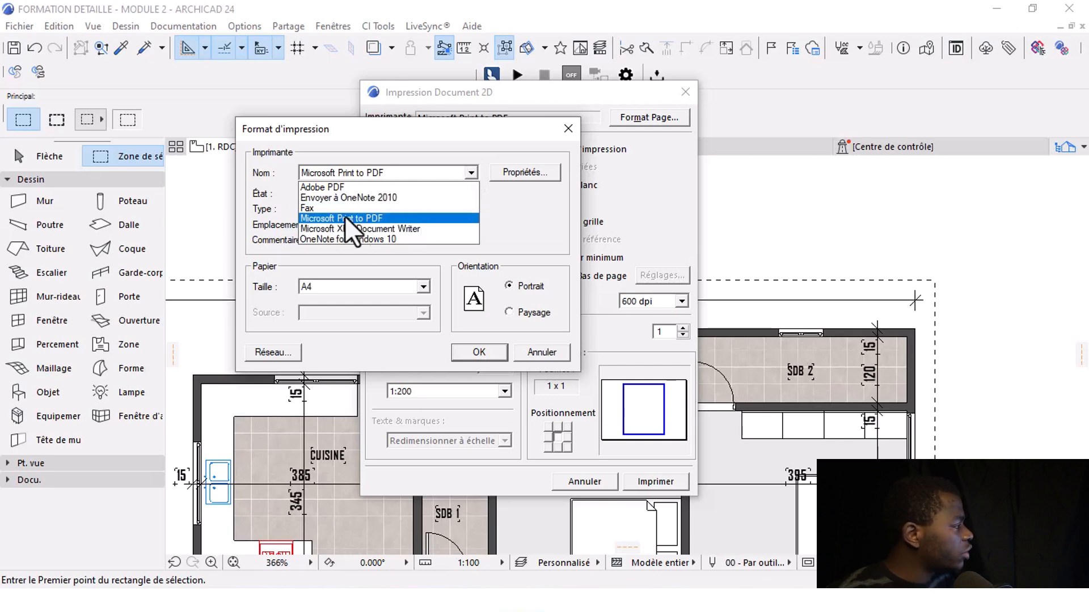
pyautogui.click(379, 219)
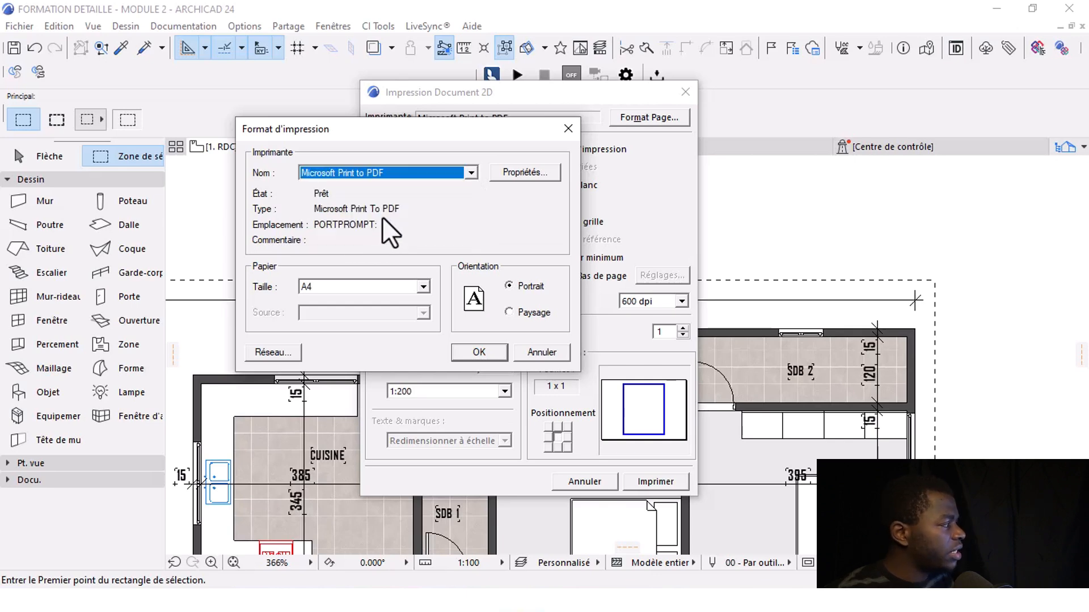
# Step: Set the PDF printer's orientation property to Landscape and accept its advanced options with A4 paper
pyautogui.click(522, 173)
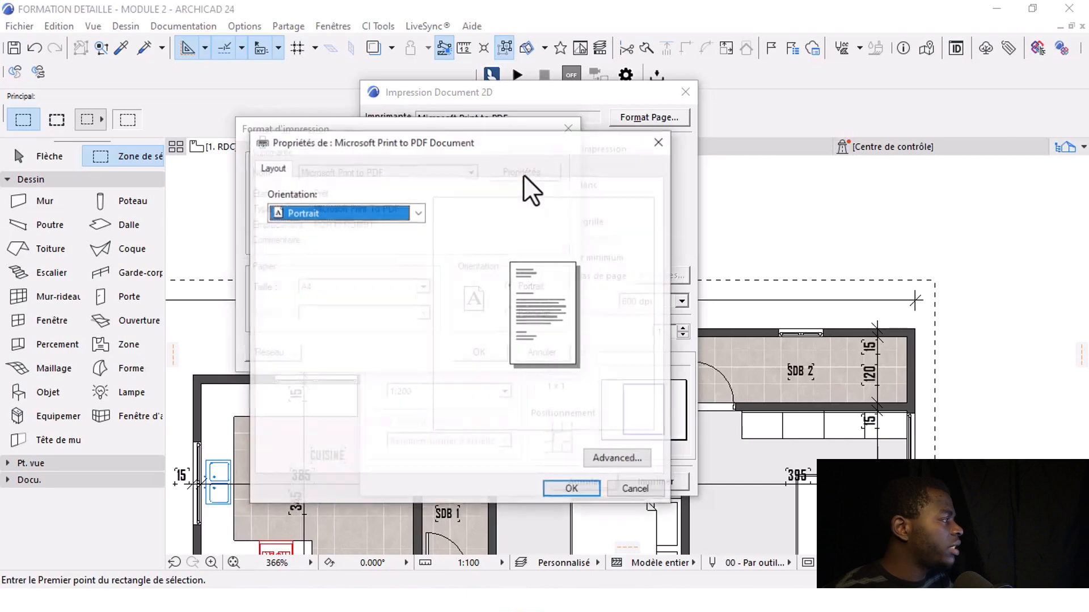
pyautogui.click(418, 213)
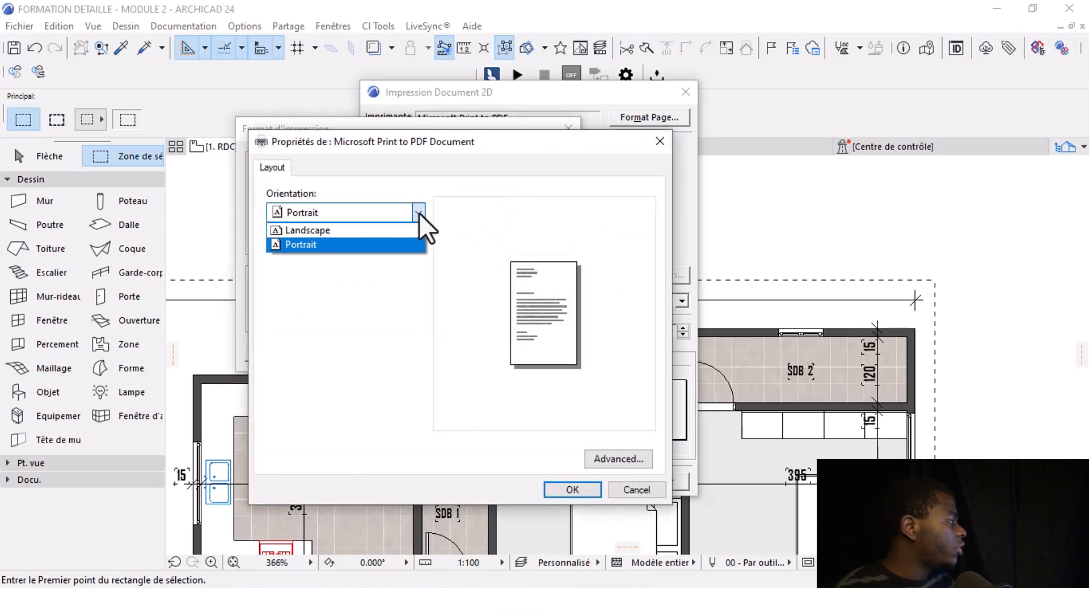
pyautogui.click(395, 232)
pyautogui.click(621, 461)
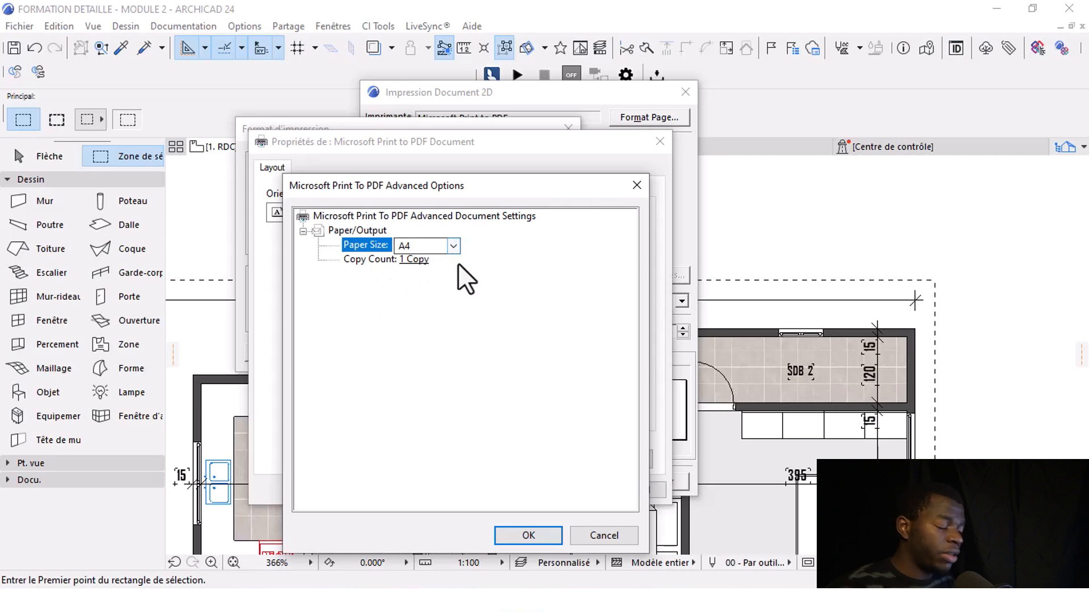
pyautogui.click(536, 537)
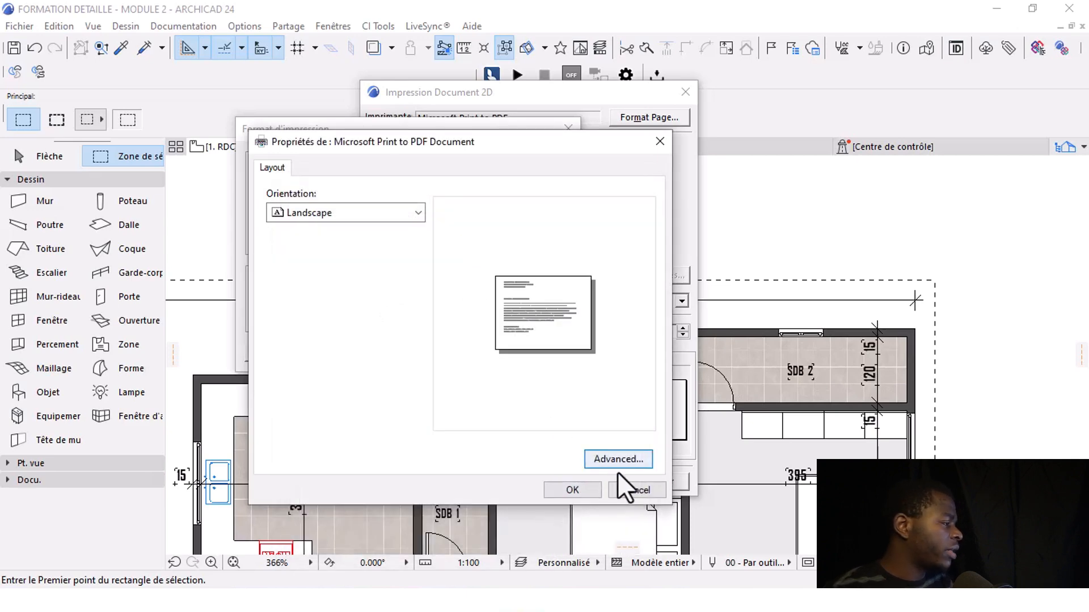
pyautogui.click(584, 487)
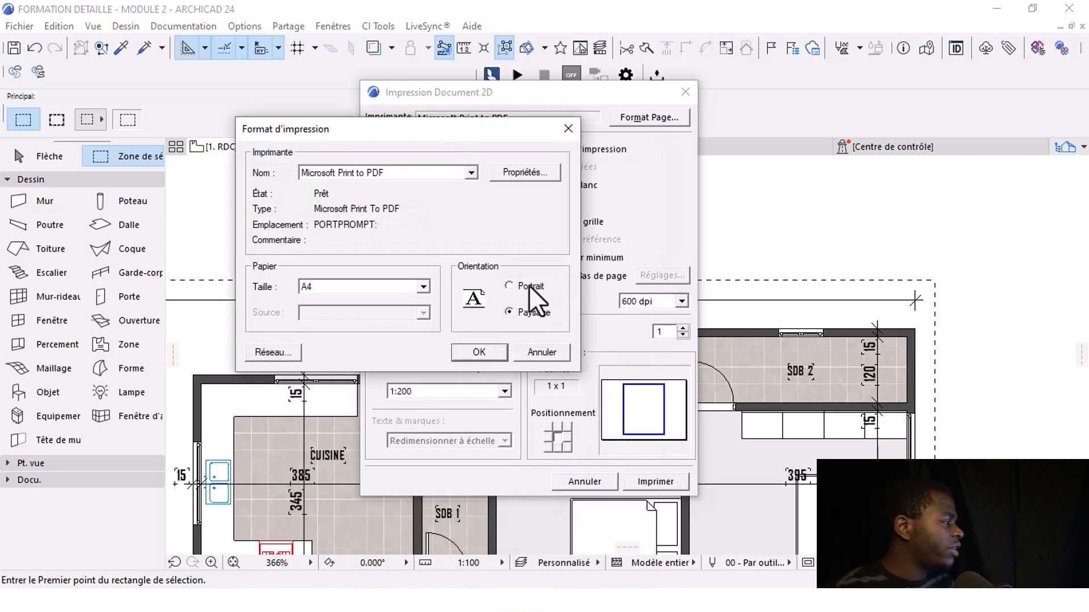
# Step: Try the A3 paper size, set it back to A4, and accept the page format
pyautogui.click(424, 287)
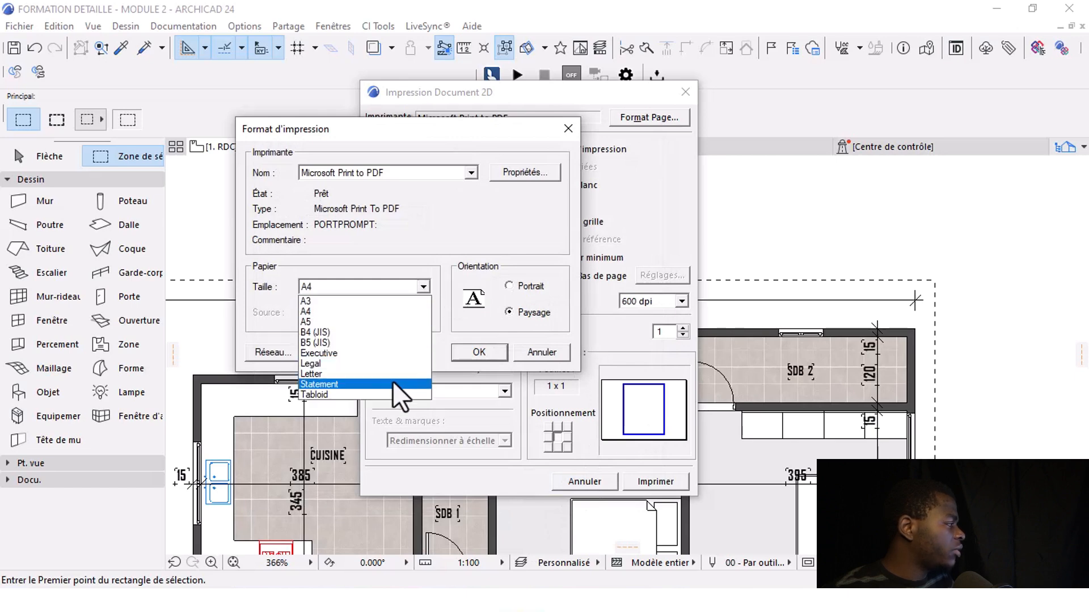
pyautogui.click(380, 301)
pyautogui.click(379, 293)
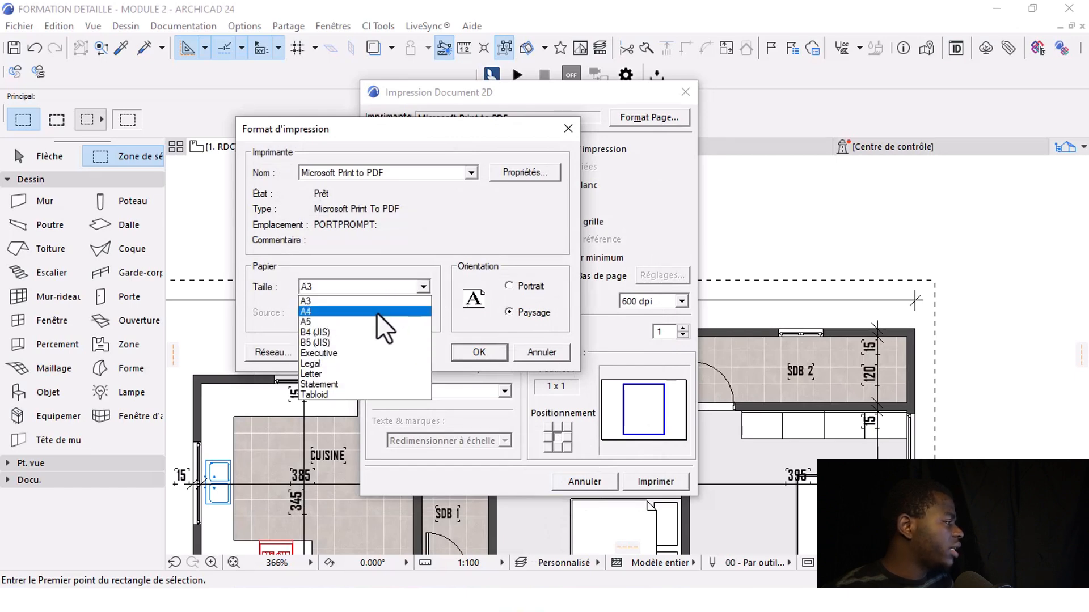
pyautogui.click(372, 311)
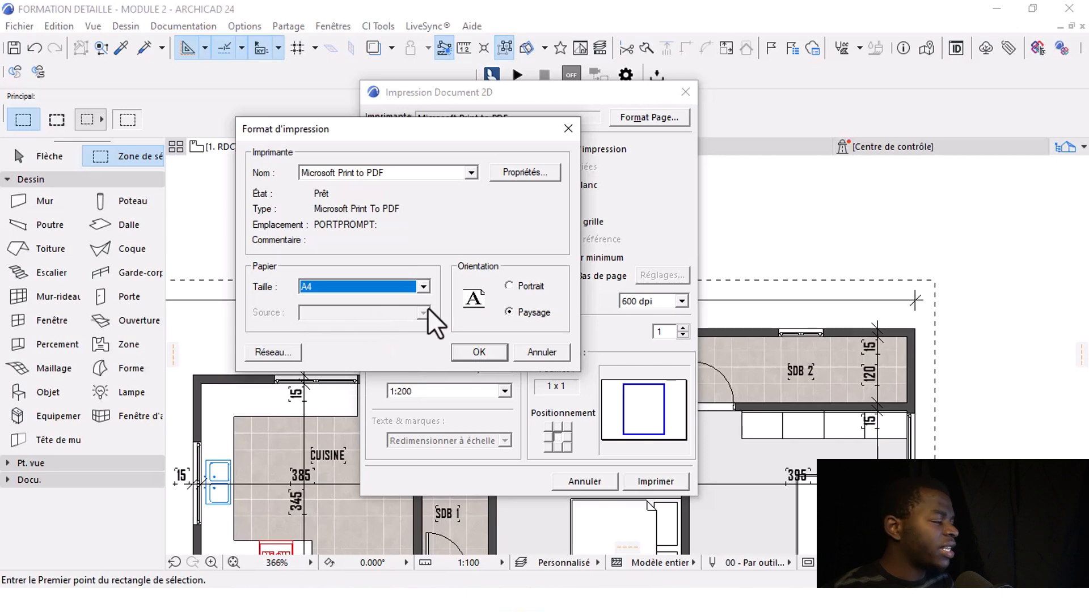
pyautogui.click(489, 353)
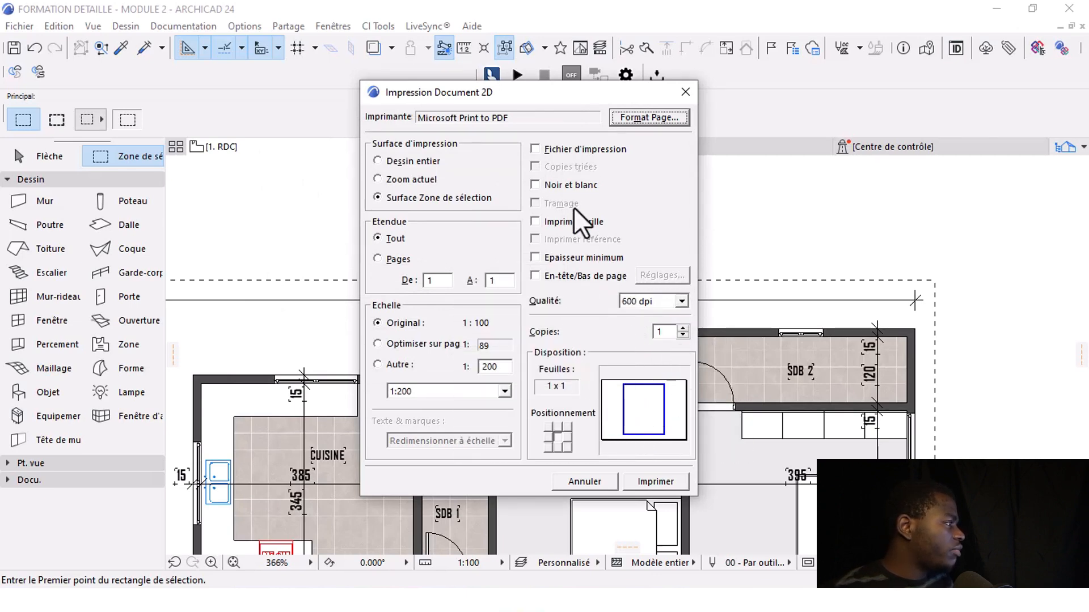
# Step: Try the Fichier d'impression and Imprimer grille print options, leaving both switched off
pyautogui.click(562, 151)
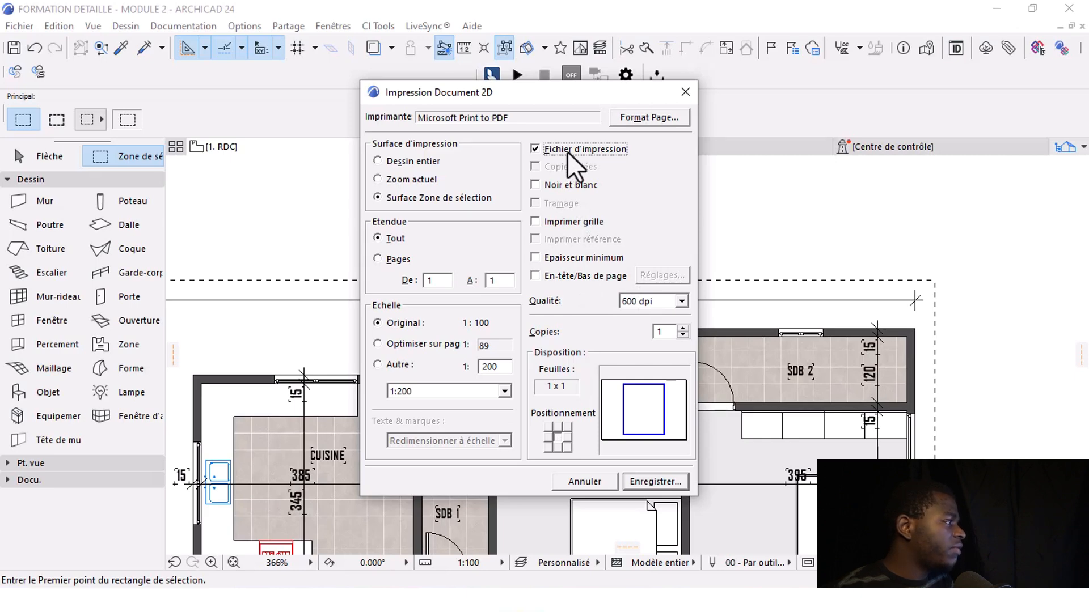
pyautogui.click(572, 151)
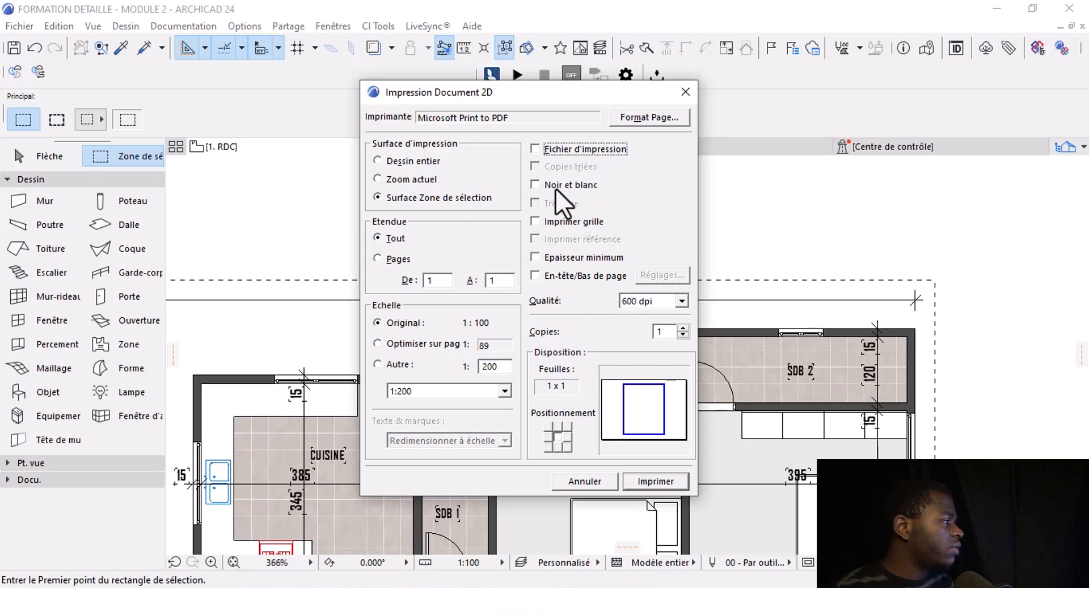
pyautogui.click(573, 222)
pyautogui.click(565, 220)
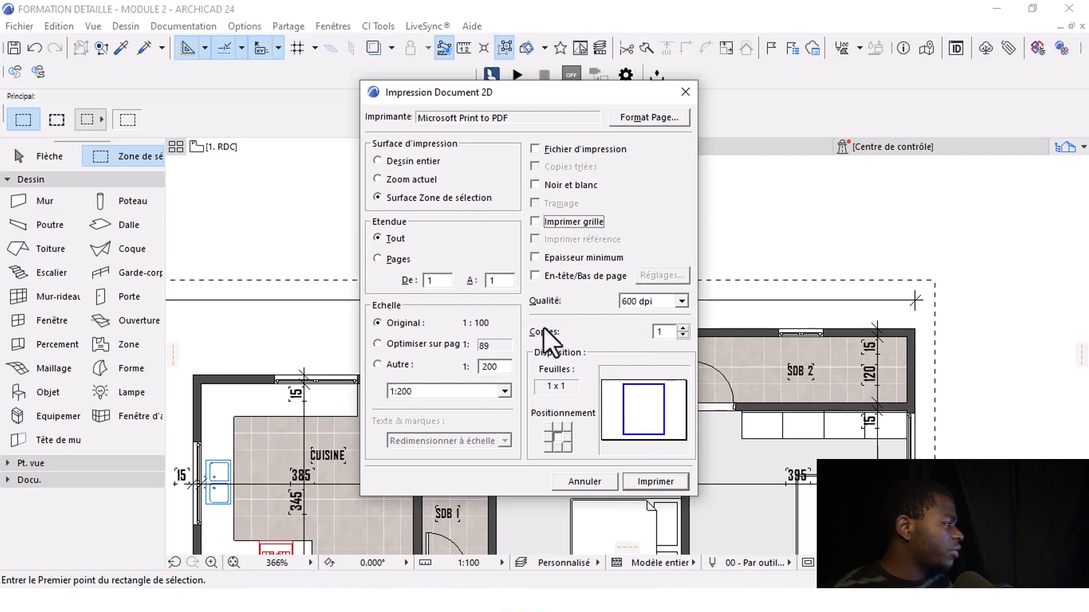
# Step: Change the page format orientation to portrait and accept the page setup
pyautogui.click(646, 117)
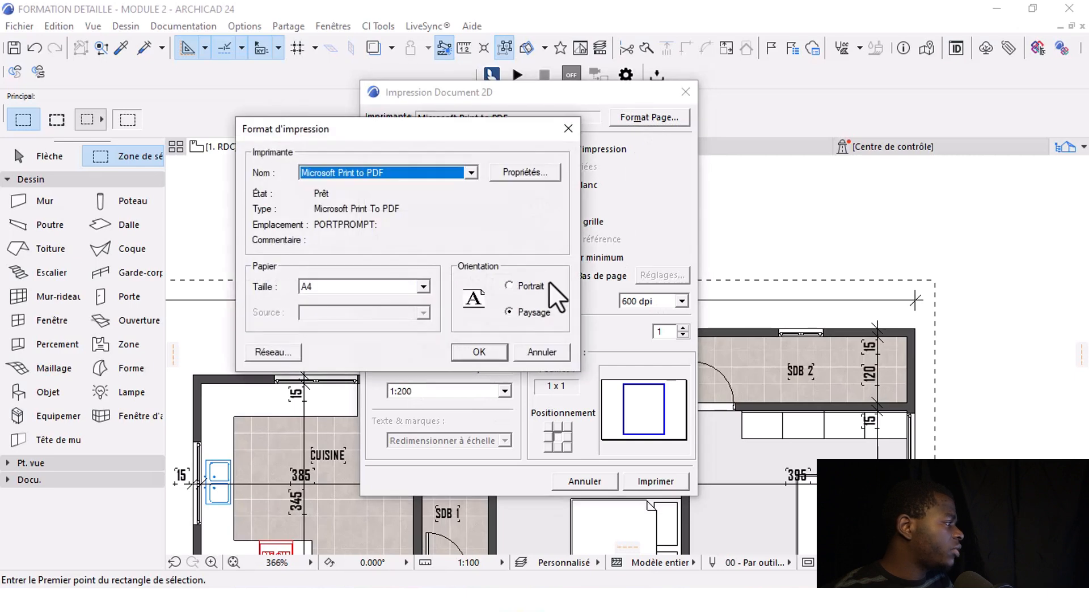
pyautogui.click(508, 286)
pyautogui.click(479, 352)
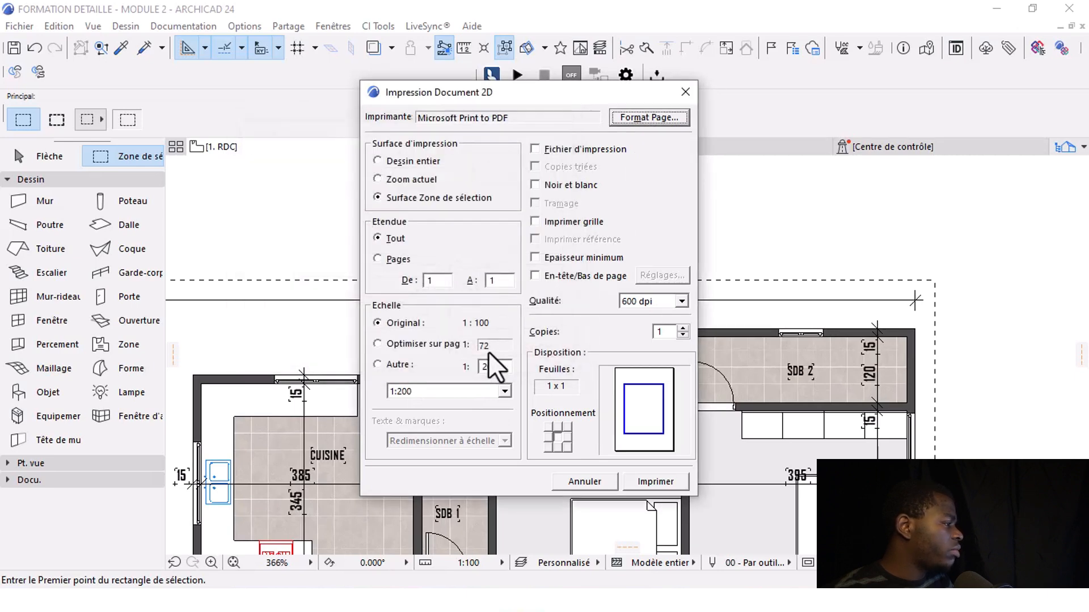
# Step: Print the selection zone to a PDF file named 000 in the Music folder
pyautogui.click(651, 482)
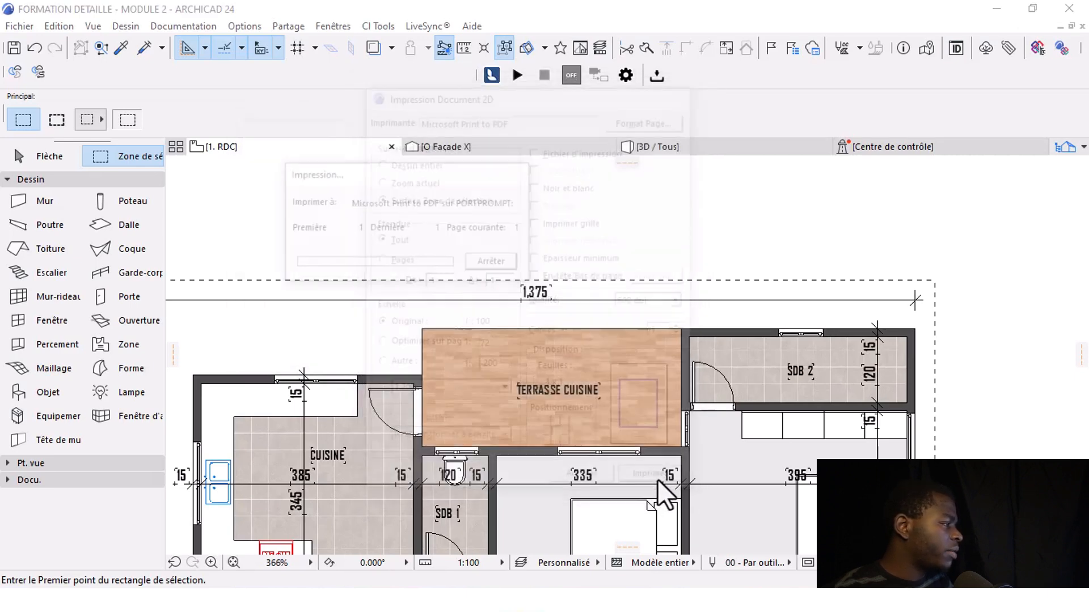
pyautogui.write('000')
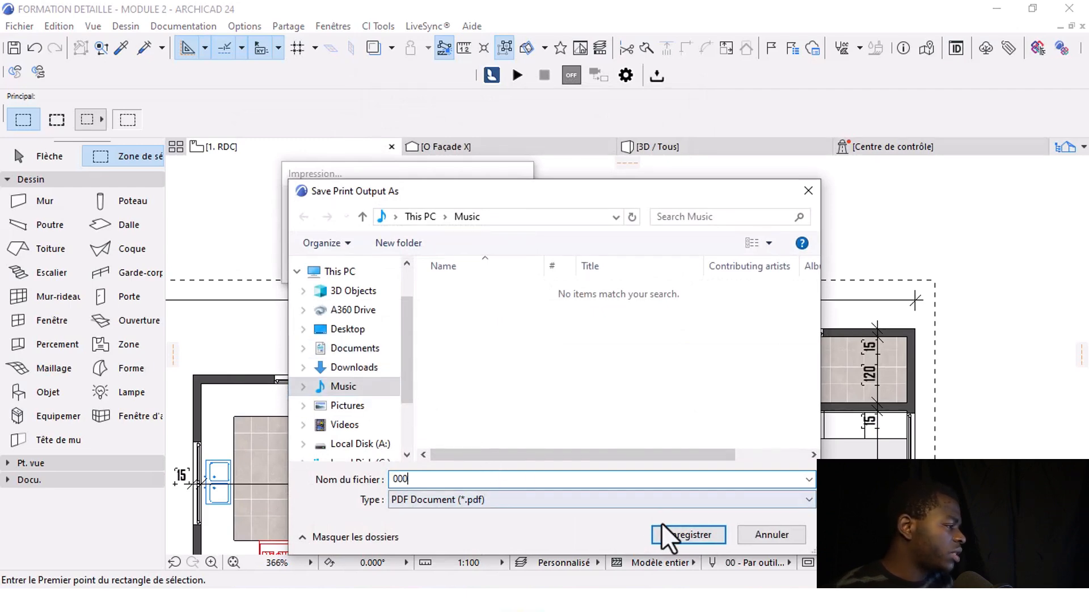
pyautogui.click(673, 535)
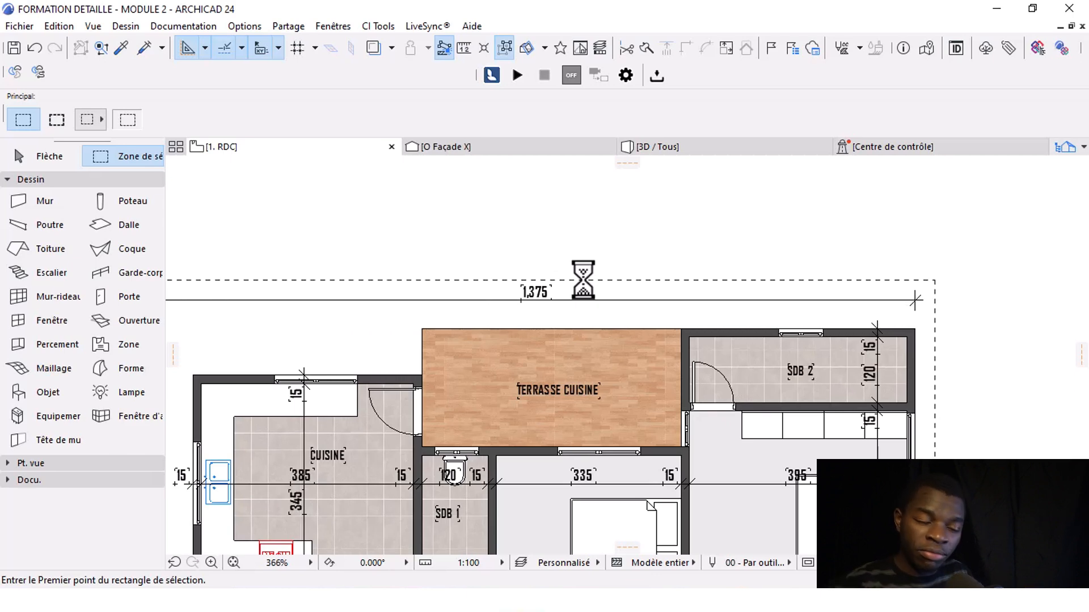
pyautogui.scroll(-5, 587, 255)
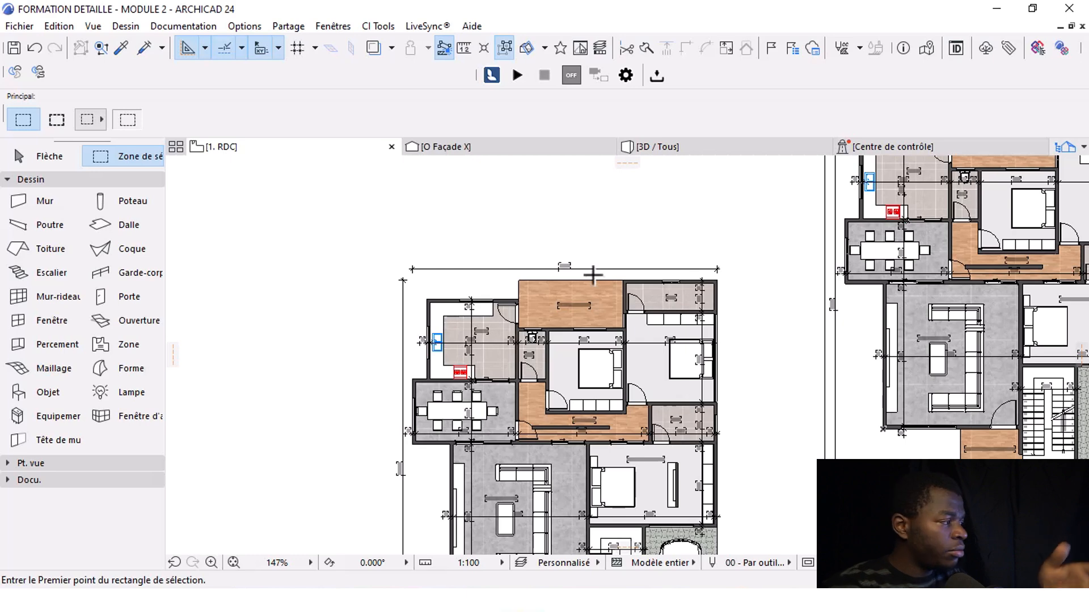
pyautogui.moveTo(604, 321); pyautogui.dragTo(577, 264, button='middle')
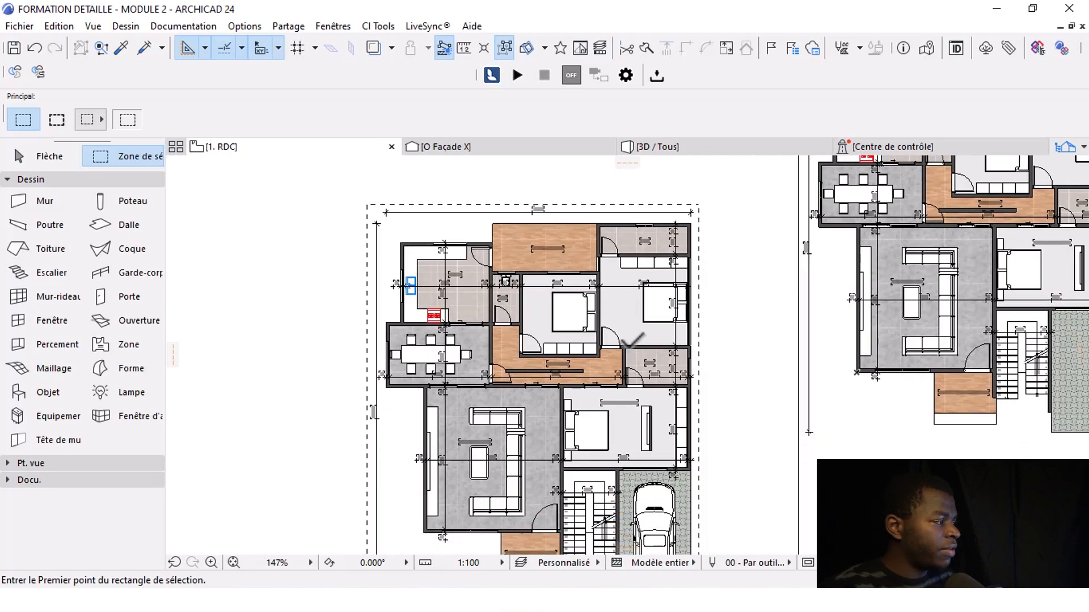
pyautogui.moveTo(631, 342); pyautogui.dragTo(600, 317, button='middle')
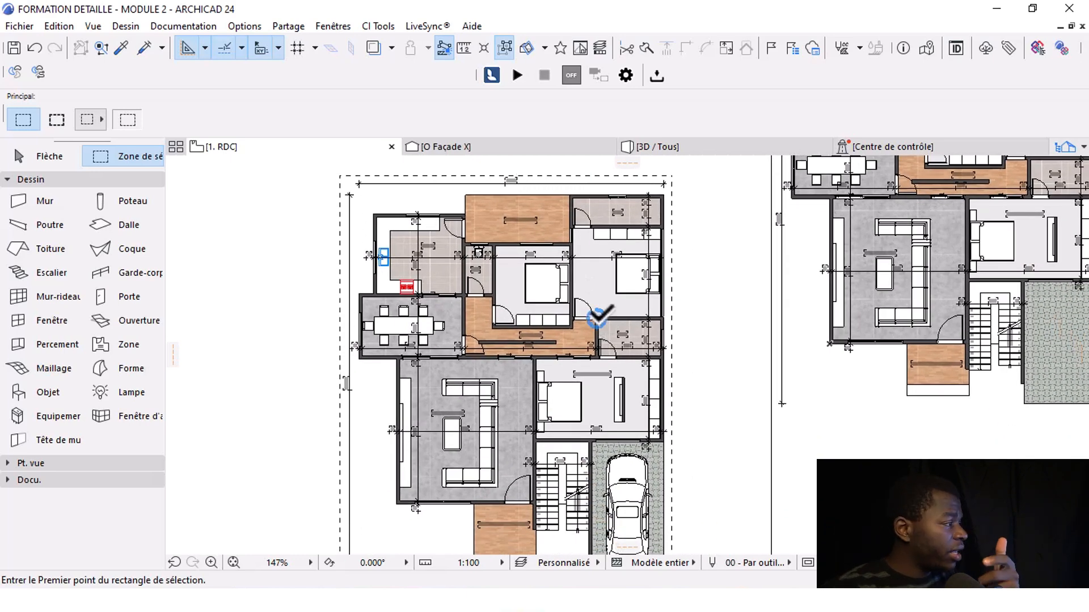
pyautogui.moveTo(626, 346); pyautogui.dragTo(595, 322, button='middle')
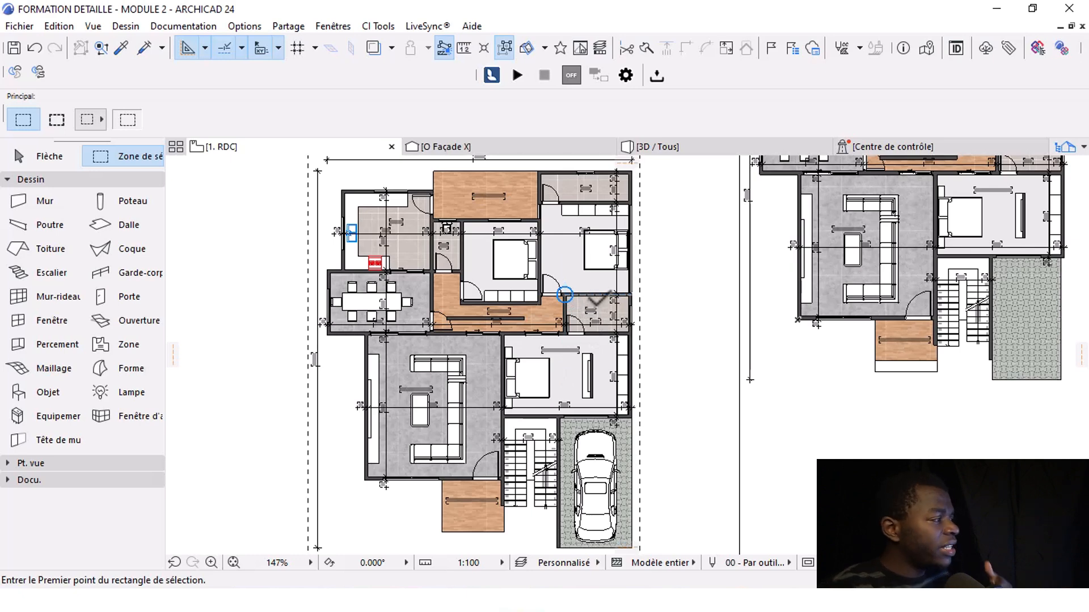
pyautogui.moveTo(595, 331); pyautogui.dragTo(582, 329, button='middle')
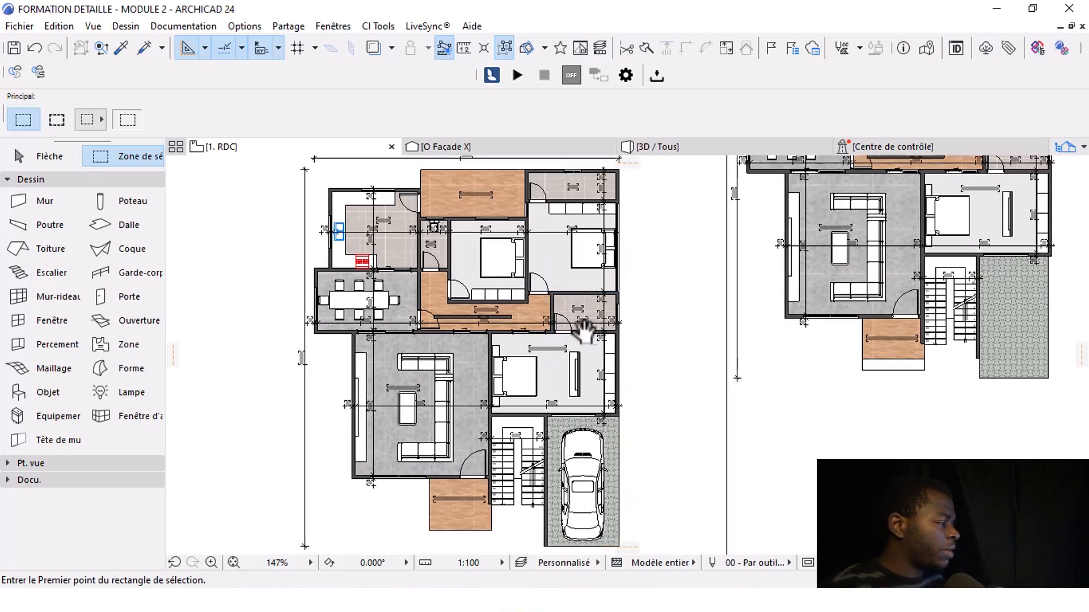
pyautogui.scroll(-4, 475, 330)
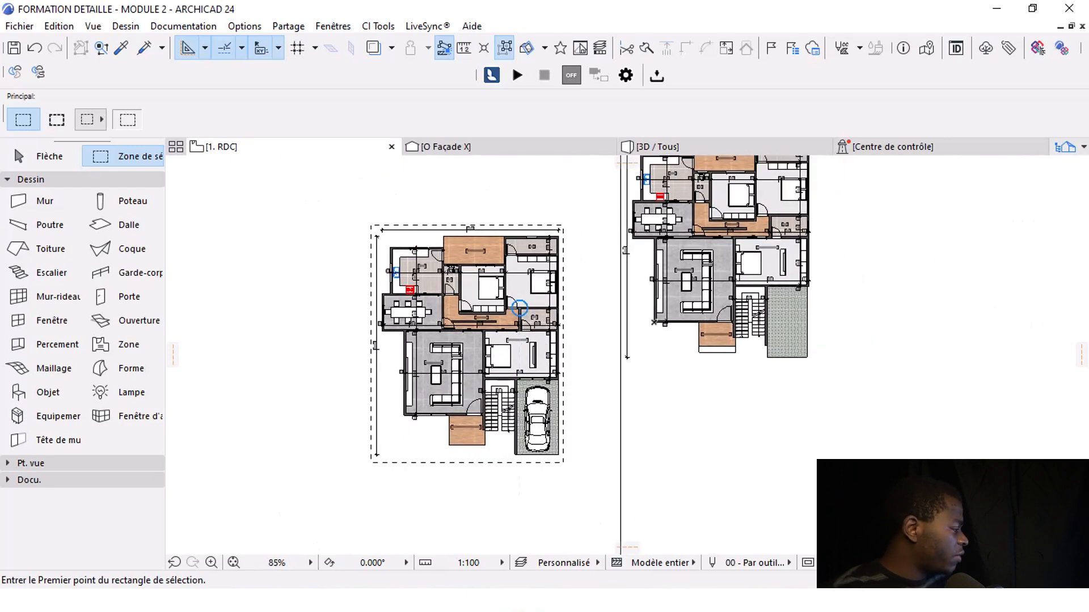
# Step: Open 000.pdf from the Music folder, examine the printed floor plan over the whole page, and close the file
pyautogui.press('super+e')
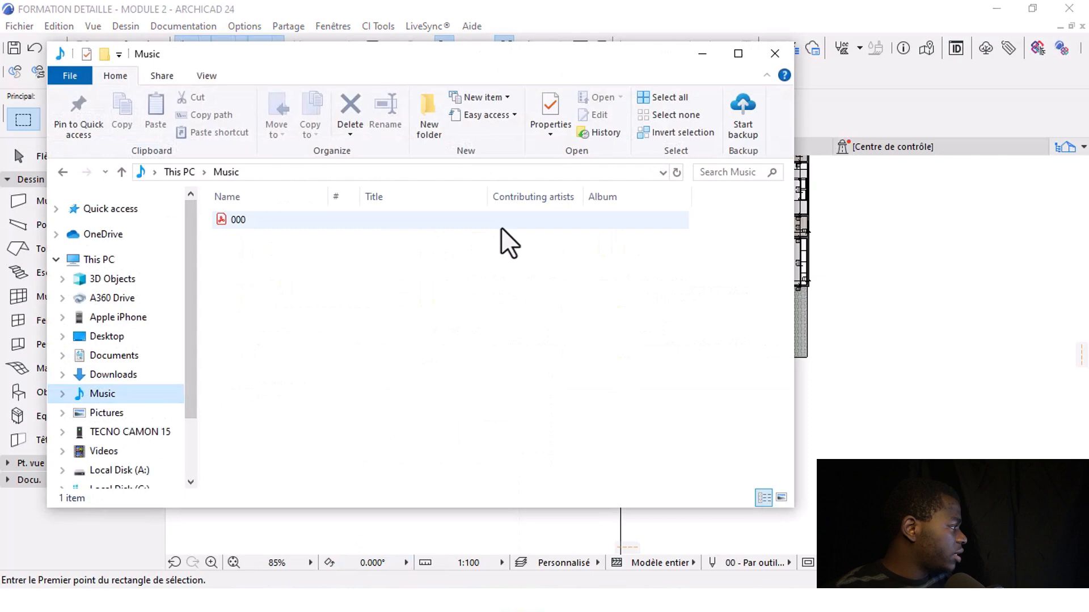
pyautogui.doubleClick(234, 221)
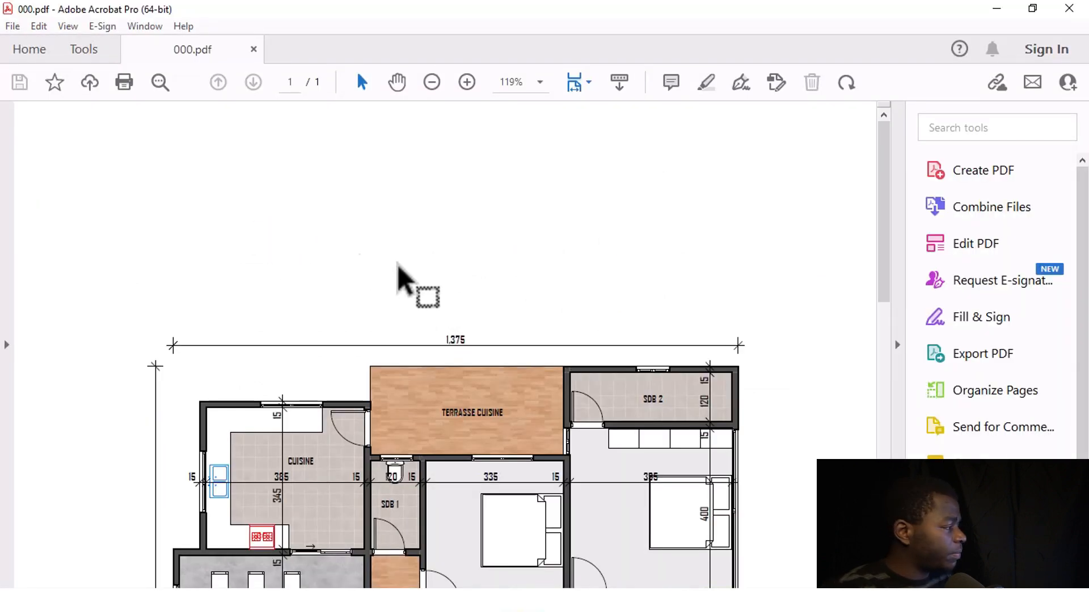
pyautogui.scroll(-3, 421, 273)
pyautogui.scroll(-10, 449, 278)
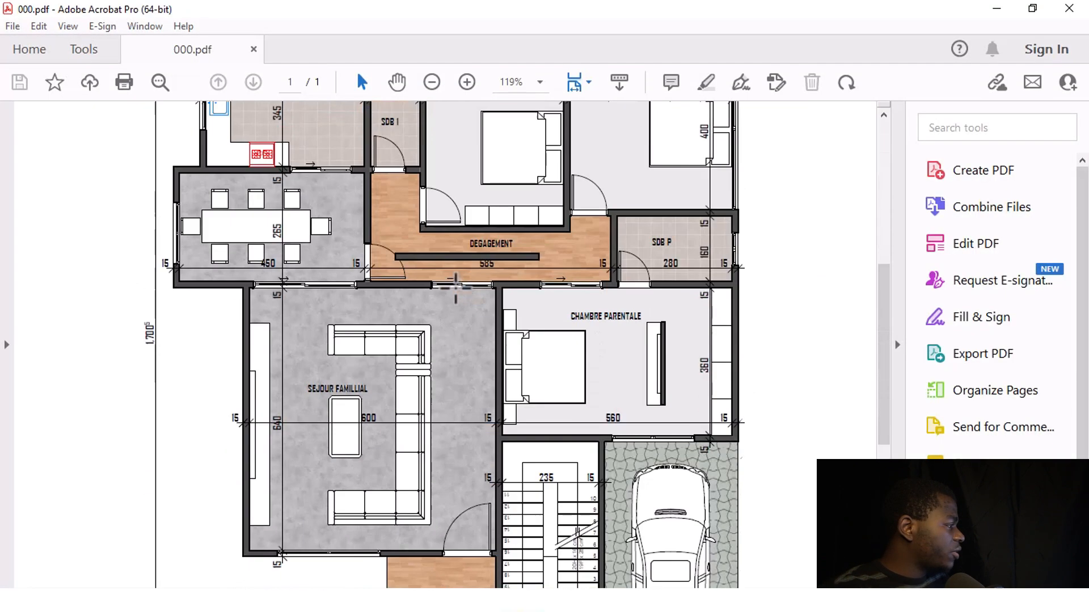
pyautogui.scroll(10, 476, 312)
pyautogui.scroll(2, 502, 315)
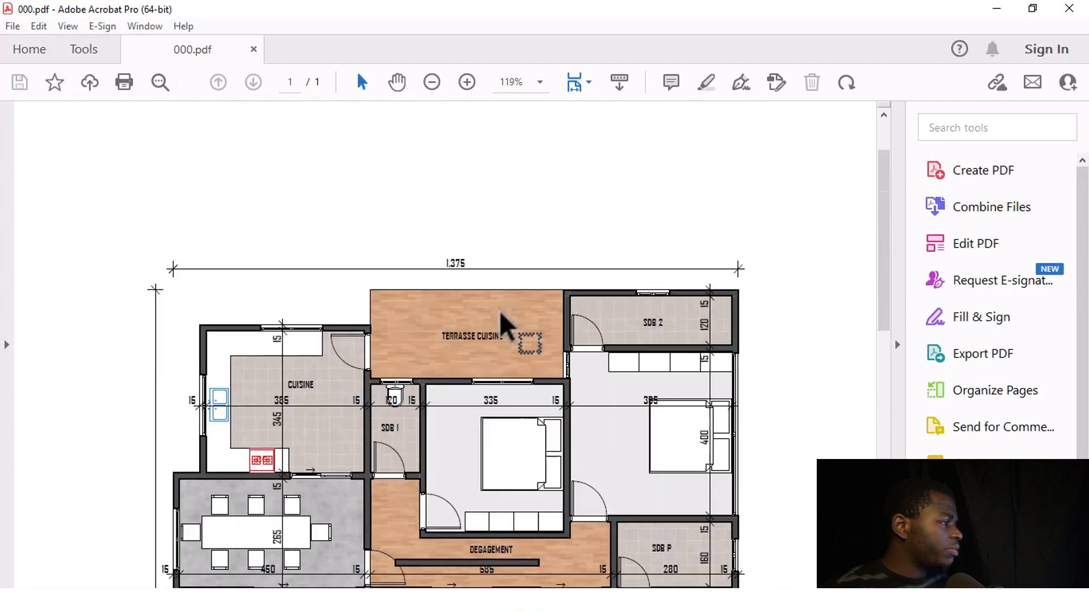
pyautogui.scroll(-12, 502, 317)
pyautogui.scroll(10, 619, 214)
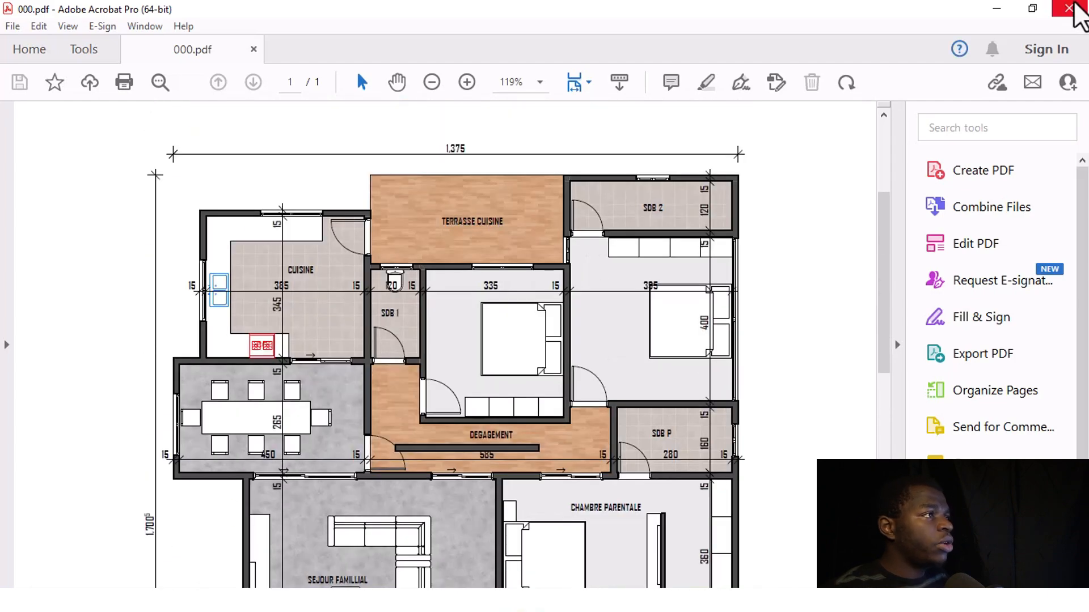
pyautogui.click(1069, 8)
pyautogui.click(937, 284)
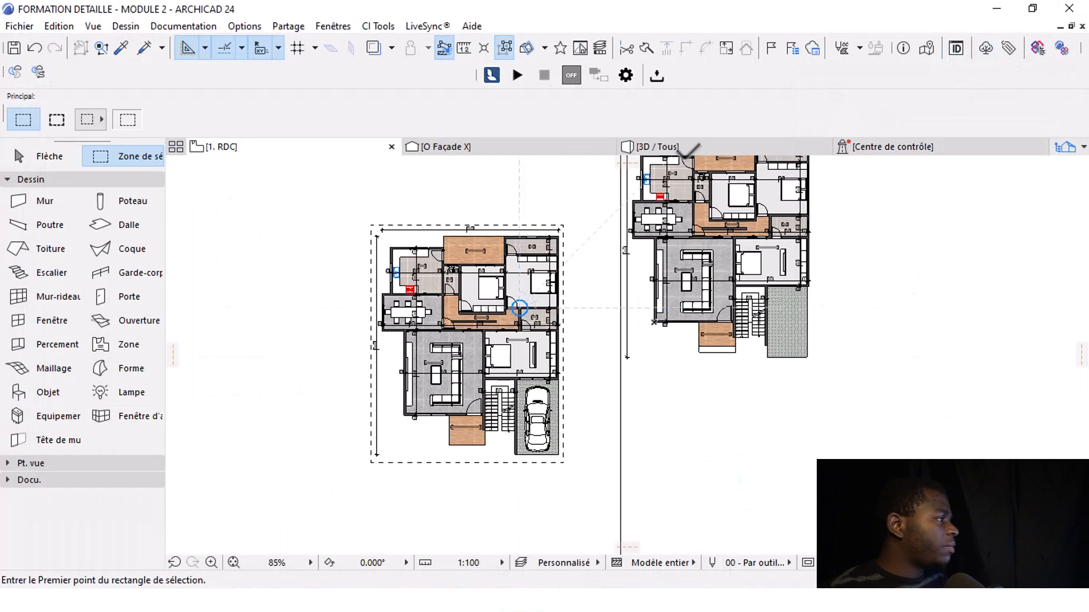
# Step: Switch to the 3D / Tous view and orbit the perspective to frame the house's front façade and its left side
pyautogui.click(692, 145)
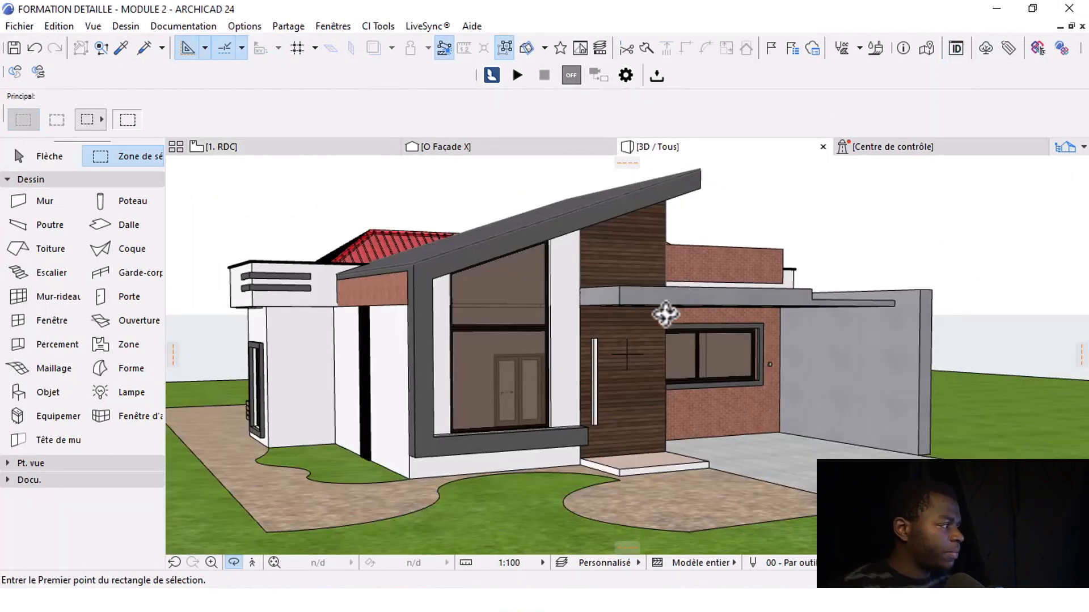
pyautogui.moveTo(571, 328); pyautogui.dragTo(610, 341)
pyautogui.moveTo(567, 342); pyautogui.dragTo(590, 346, button='middle')
pyautogui.moveTo(541, 344); pyautogui.dragTo(557, 344)
pyautogui.moveTo(557, 345); pyautogui.dragTo(573, 344, button='middle')
pyautogui.moveTo(556, 346); pyautogui.dragTo(568, 351)
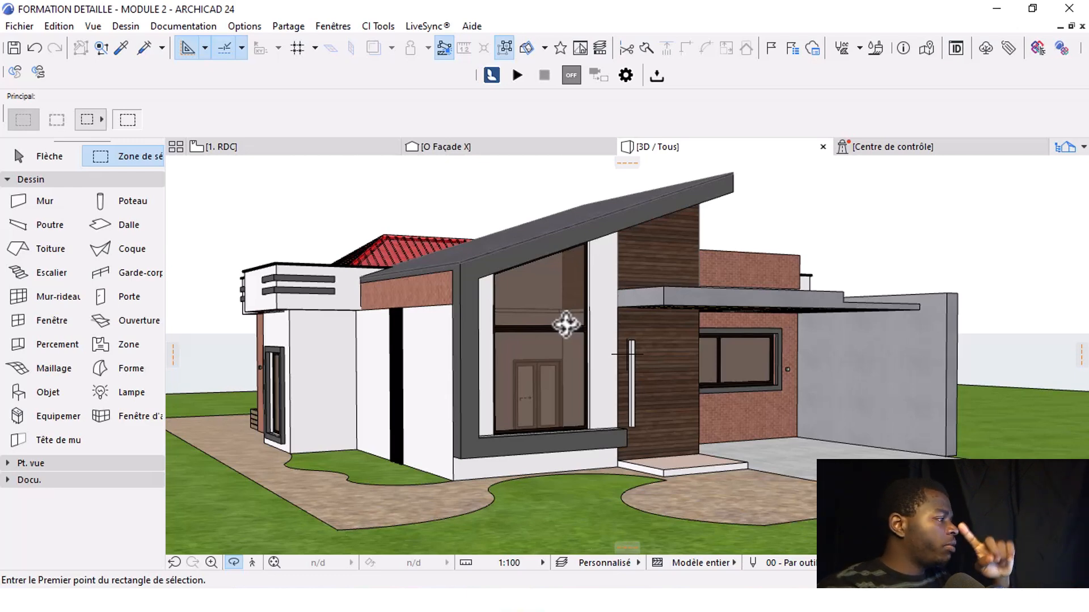
pyautogui.moveTo(552, 330); pyautogui.dragTo(563, 332, button='middle')
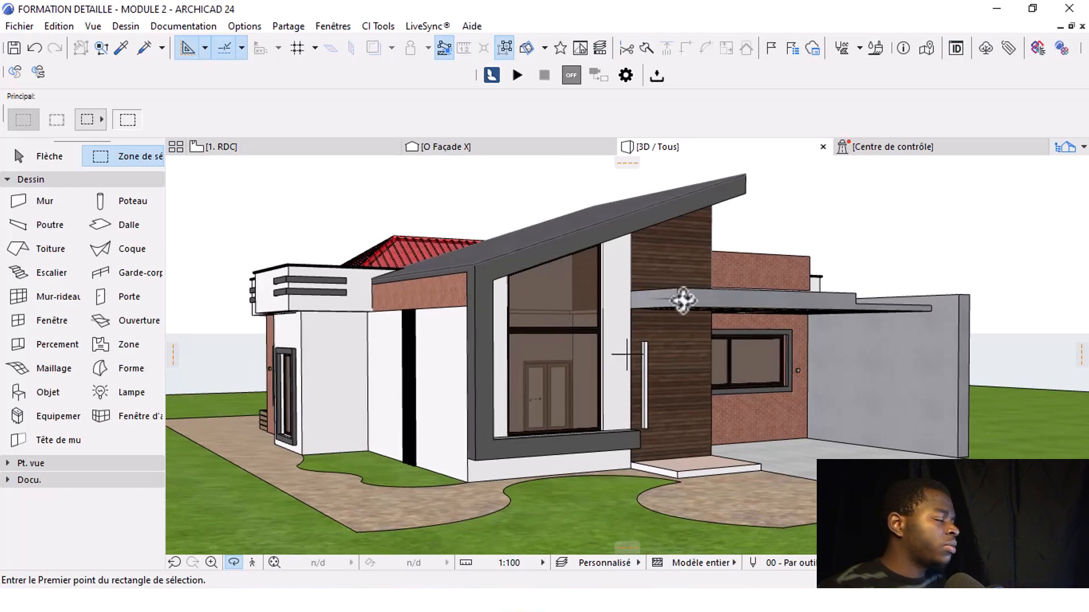
pyautogui.moveTo(681, 297); pyautogui.dragTo(678, 296, button='middle')
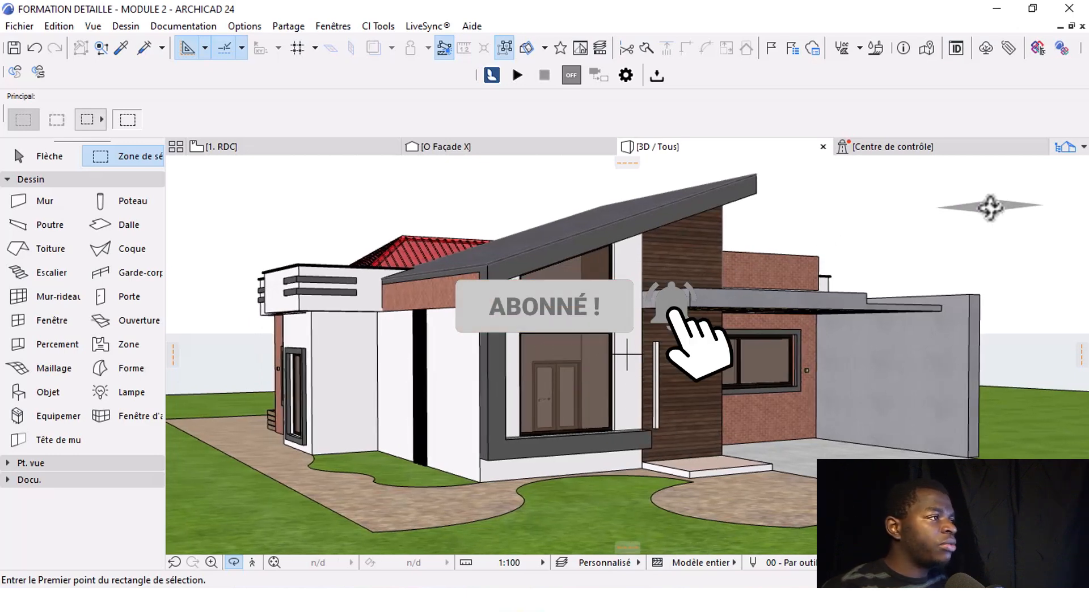
# Step: Open the Type A3 Paysage master layout from the project's layout book
pyautogui.click(1069, 151)
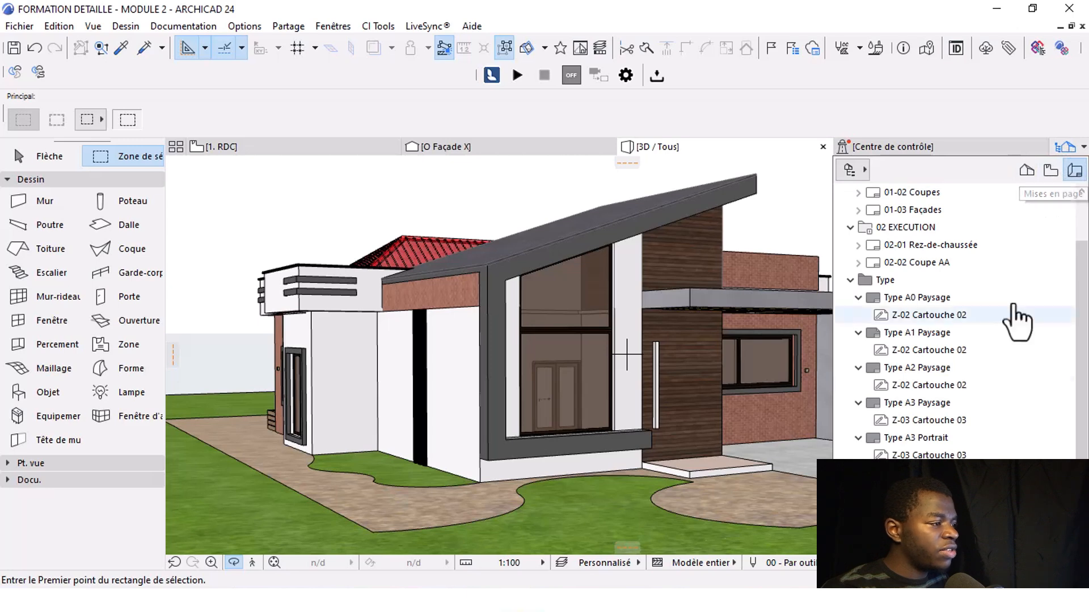
pyautogui.click(938, 439)
pyautogui.click(936, 405)
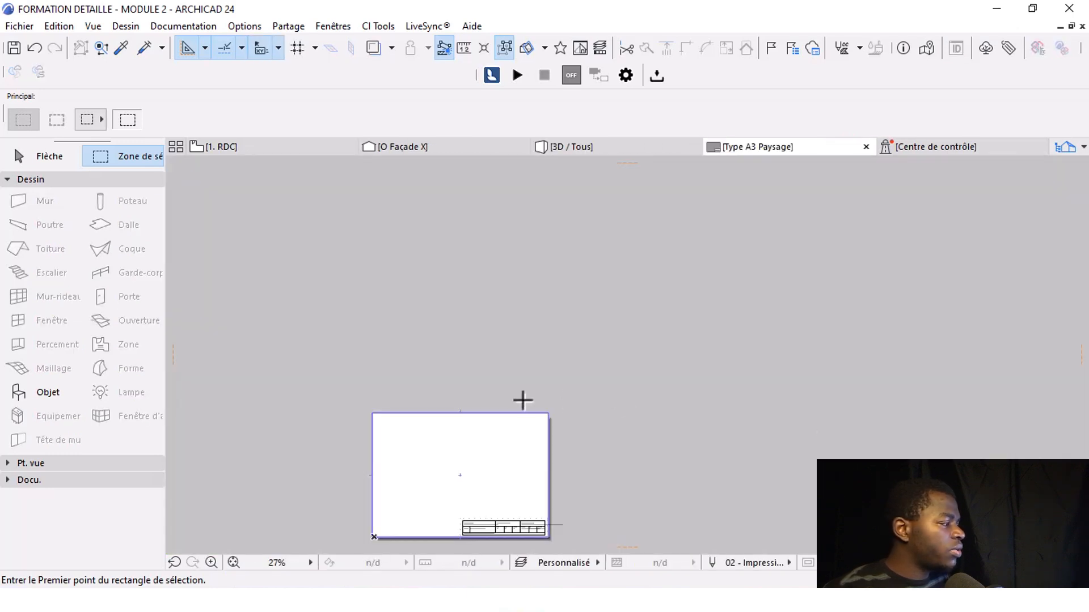
# Step: Examine the A3 landscape sheet and the project, client and contact fields in its title block
pyautogui.moveTo(486, 484); pyautogui.dragTo(577, 357, button='middle')
pyautogui.scroll(1, 545, 321)
pyautogui.scroll(2, 545, 321)
pyautogui.moveTo(544, 320); pyautogui.dragTo(575, 353, button='middle')
pyautogui.scroll(4, 573, 338)
pyautogui.scroll(-1, 588, 330)
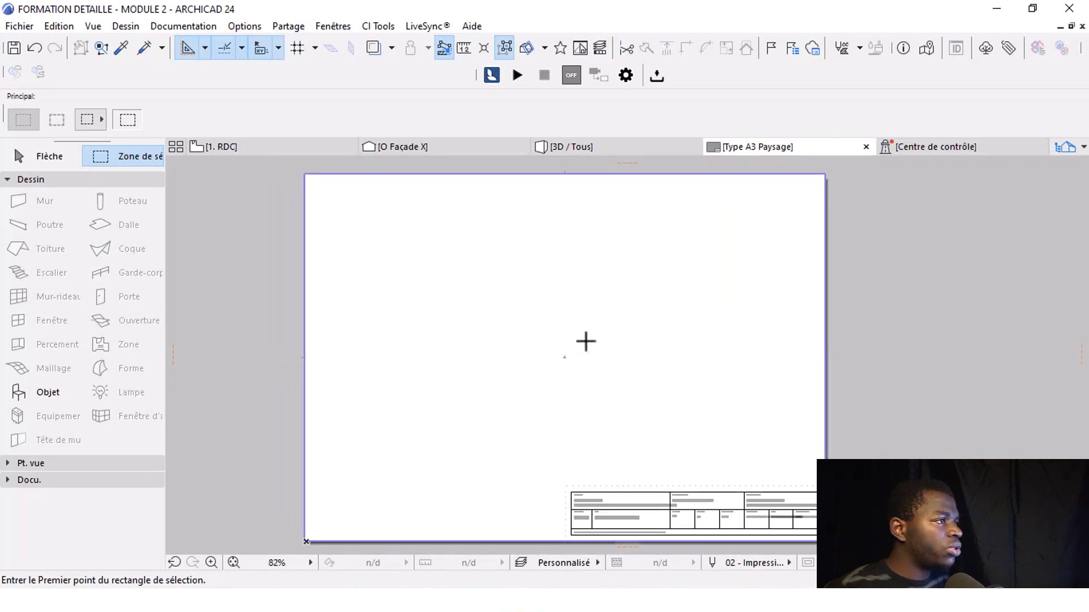
pyautogui.moveTo(613, 432); pyautogui.dragTo(617, 382, button='middle')
pyautogui.scroll(3, 724, 469)
pyautogui.scroll(2, 717, 437)
pyautogui.scroll(-2, 678, 372)
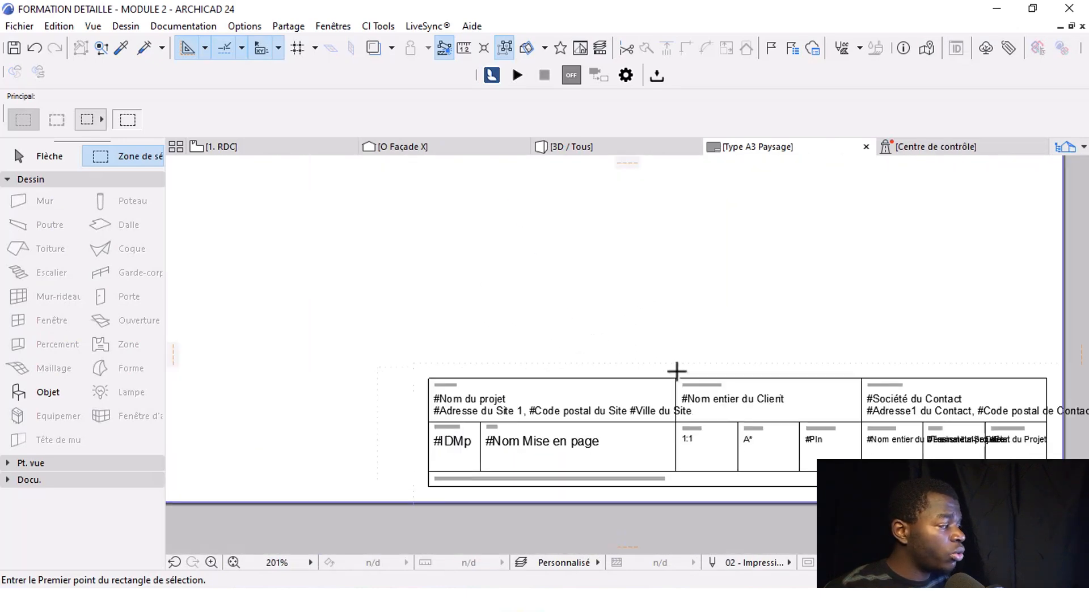
pyautogui.scroll(-1, 691, 412)
pyautogui.scroll(-3, 691, 412)
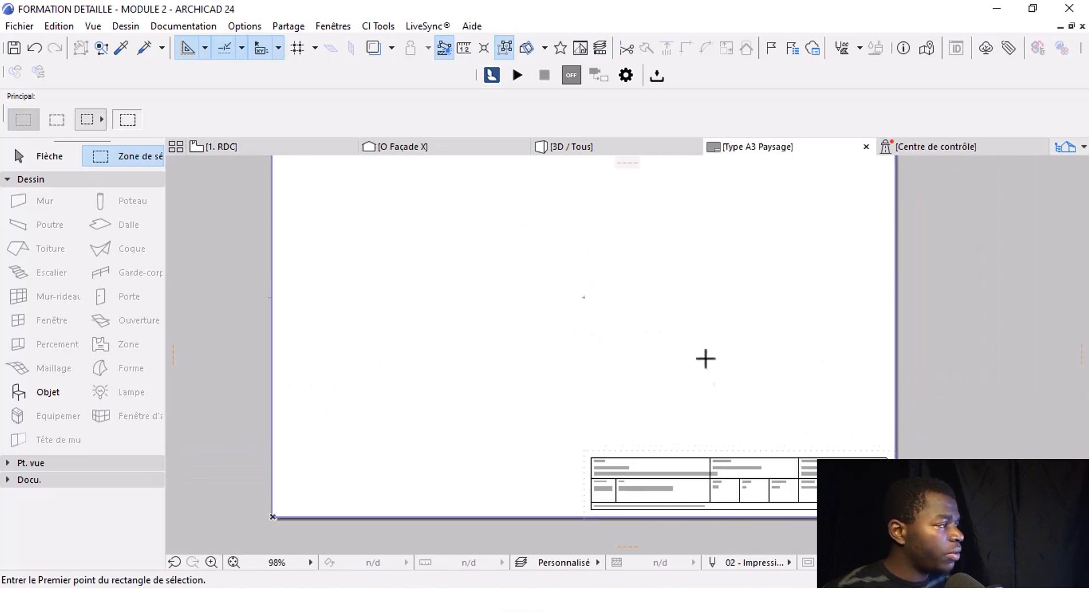
pyautogui.scroll(-1, 676, 351)
pyautogui.moveTo(676, 347); pyautogui.dragTo(676, 372, button='middle')
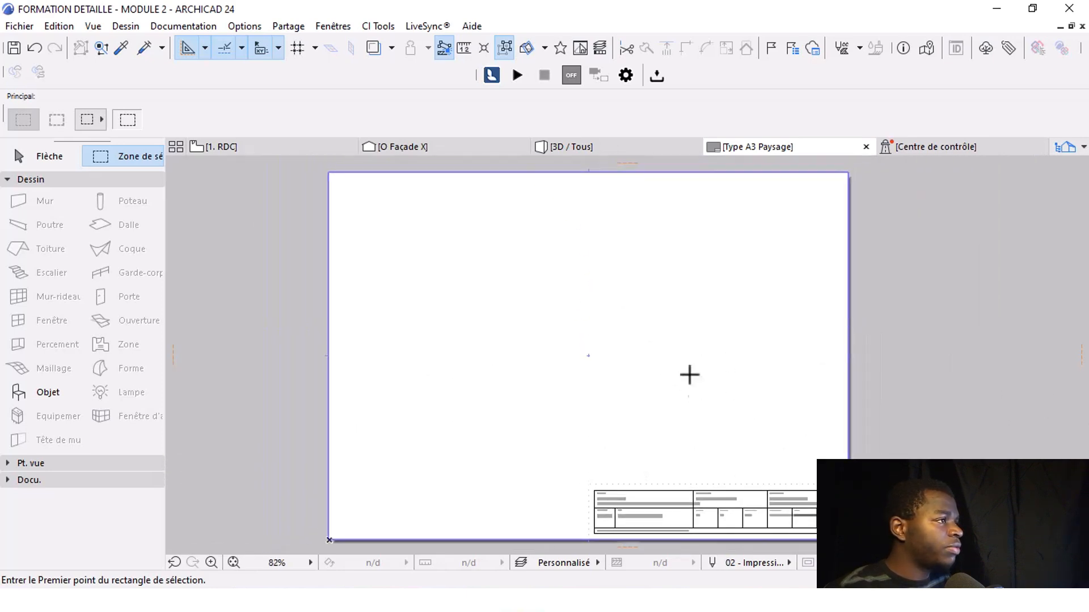
# Step: Display the Navigateur as a floating palette beside the layout and look through its layout subsets and master layouts
pyautogui.click(1076, 150)
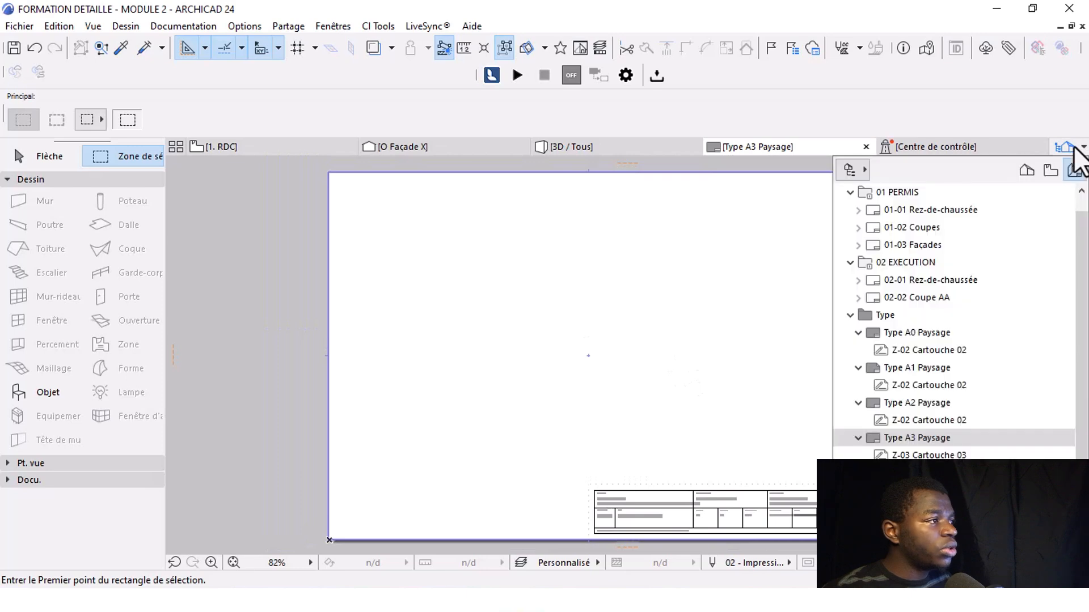
pyautogui.click(850, 169)
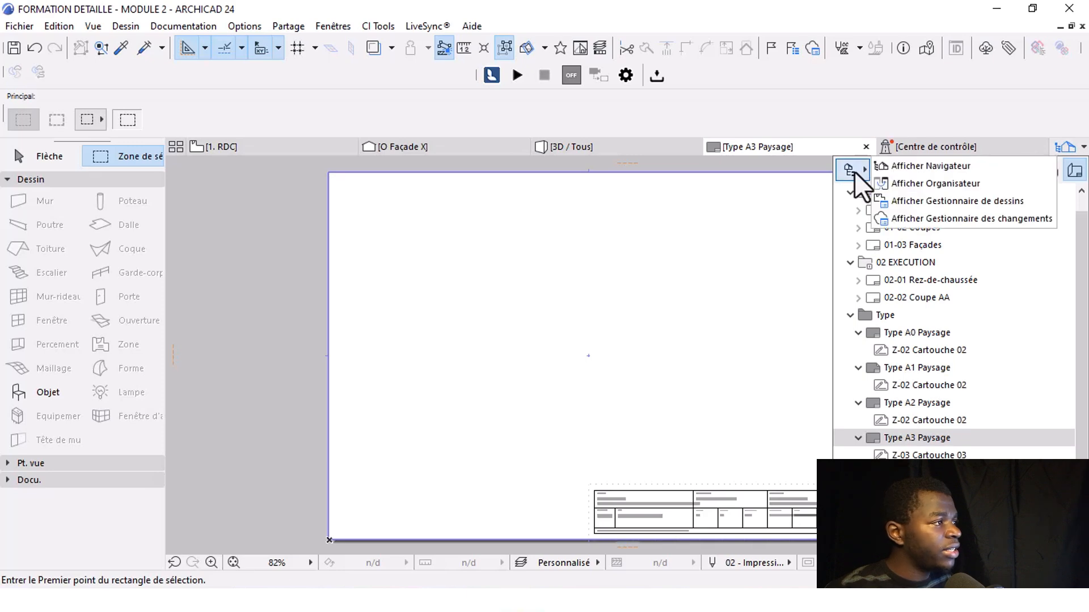
pyautogui.click(938, 165)
pyautogui.moveTo(937, 169); pyautogui.dragTo(965, 195)
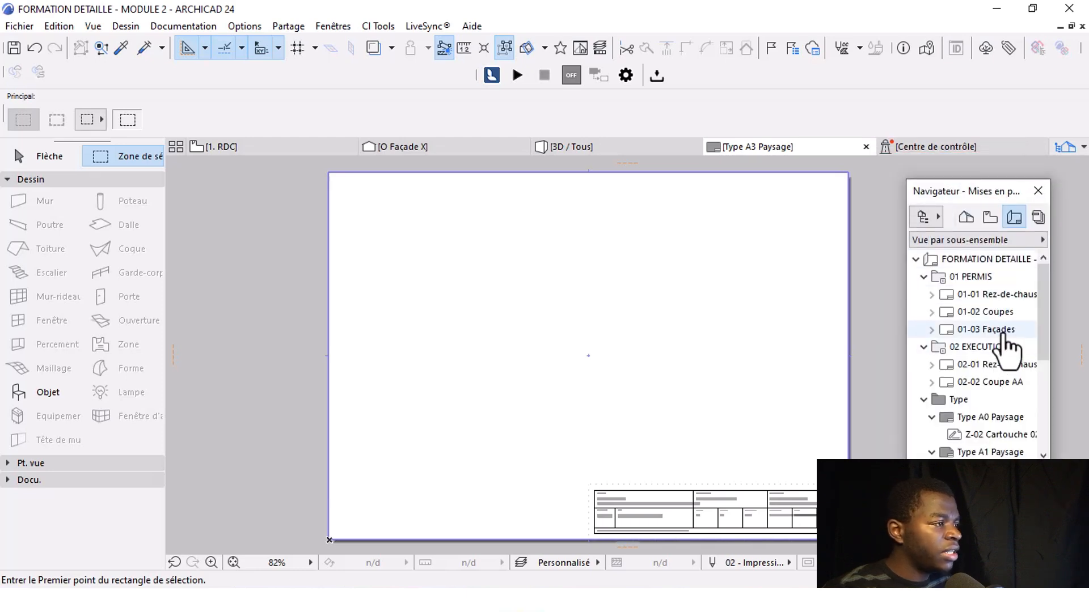
pyautogui.scroll(-3, 998, 349)
pyautogui.scroll(-1, 999, 349)
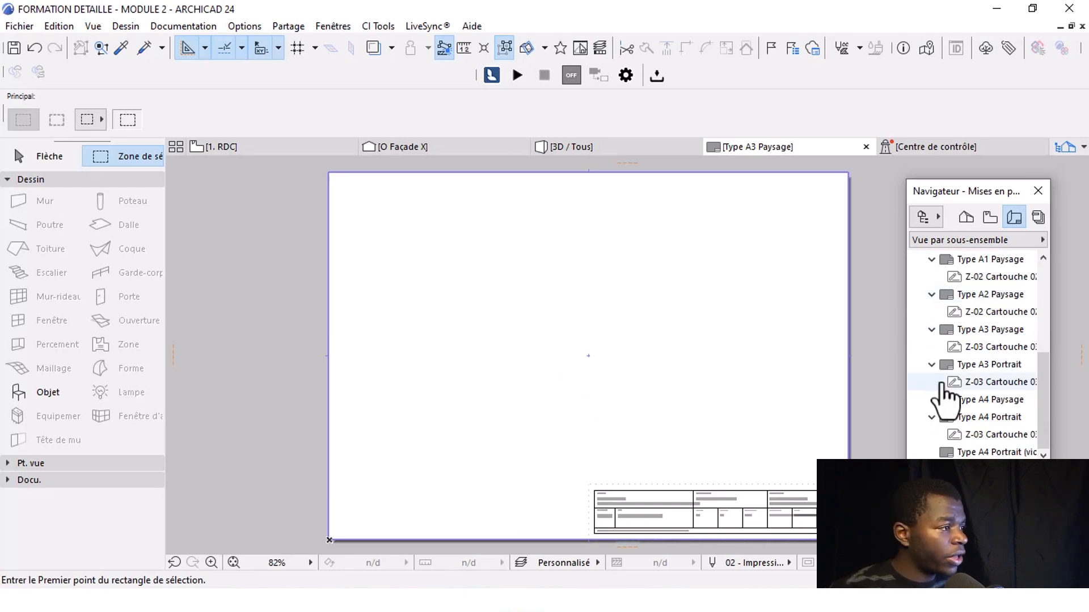
pyautogui.scroll(4, 948, 395)
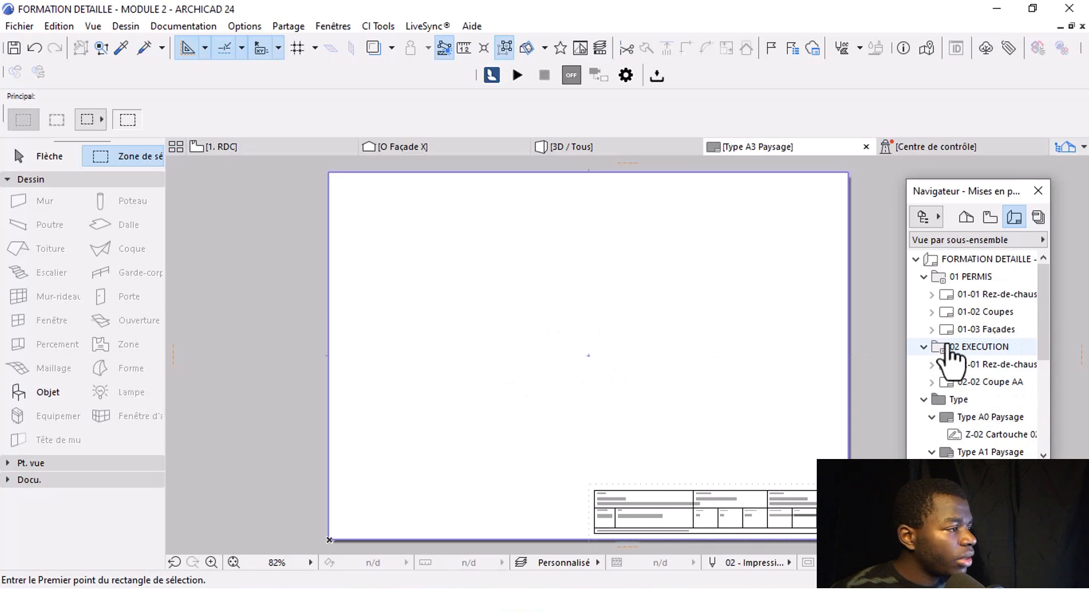
# Step: Place the generic perspective from the project map onto the A3 landscape layout and select the placed drawing
pyautogui.click(965, 216)
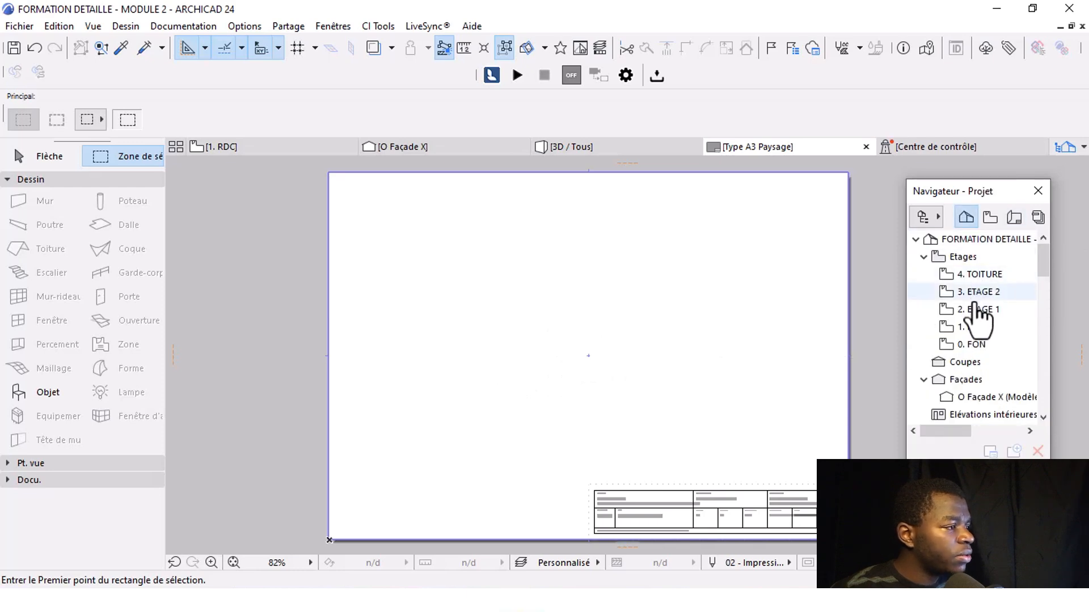
pyautogui.scroll(-6, 978, 315)
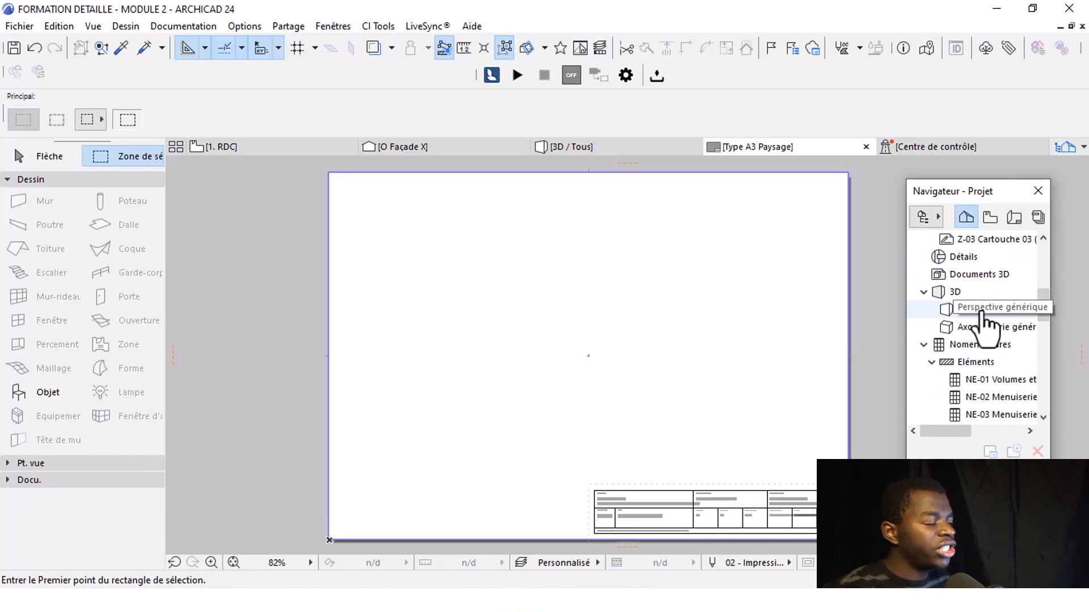
pyautogui.moveTo(983, 315)
pyautogui.mouseDown()
pyautogui.moveTo(1004, 318)
pyautogui.moveTo(1046, 372)
pyautogui.moveTo(1013, 425)
pyautogui.moveTo(873, 450)
pyautogui.moveTo(570, 350)
pyautogui.moveTo(585, 347)
pyautogui.mouseUp()
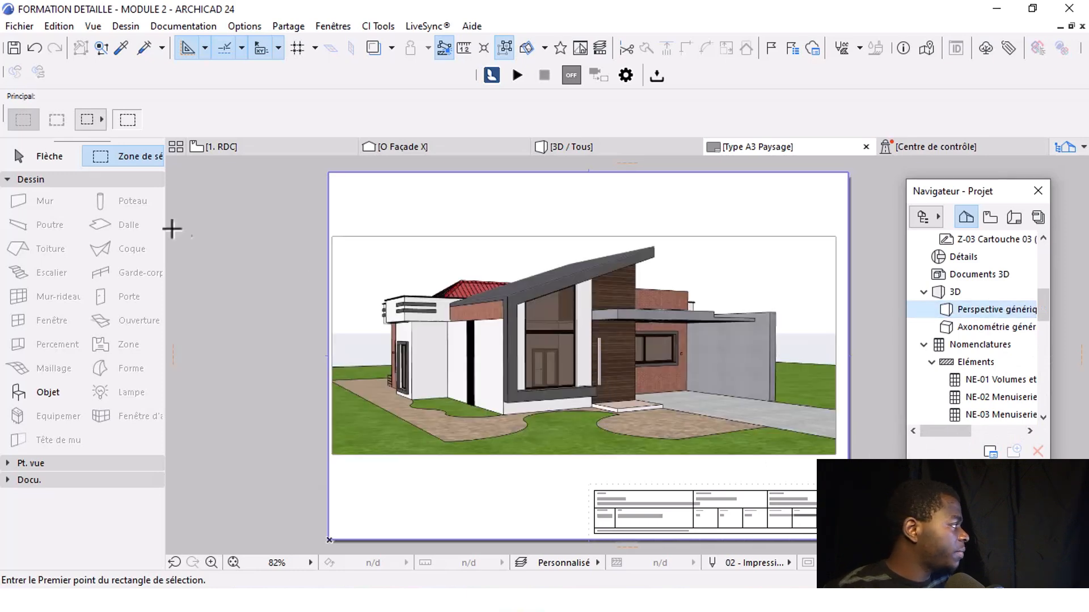
pyautogui.click(37, 152)
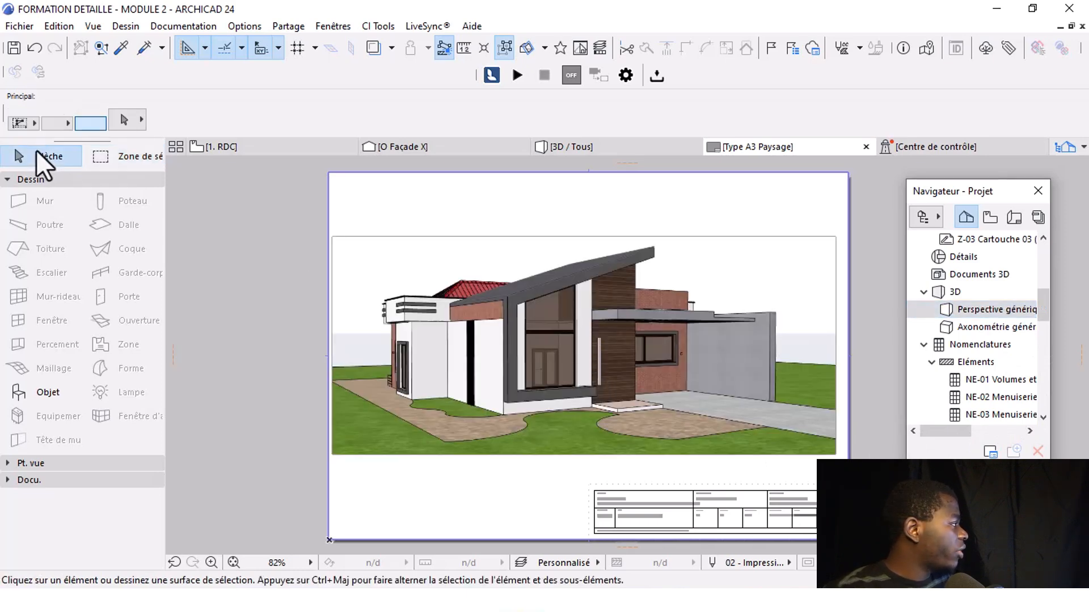
pyautogui.click(504, 293)
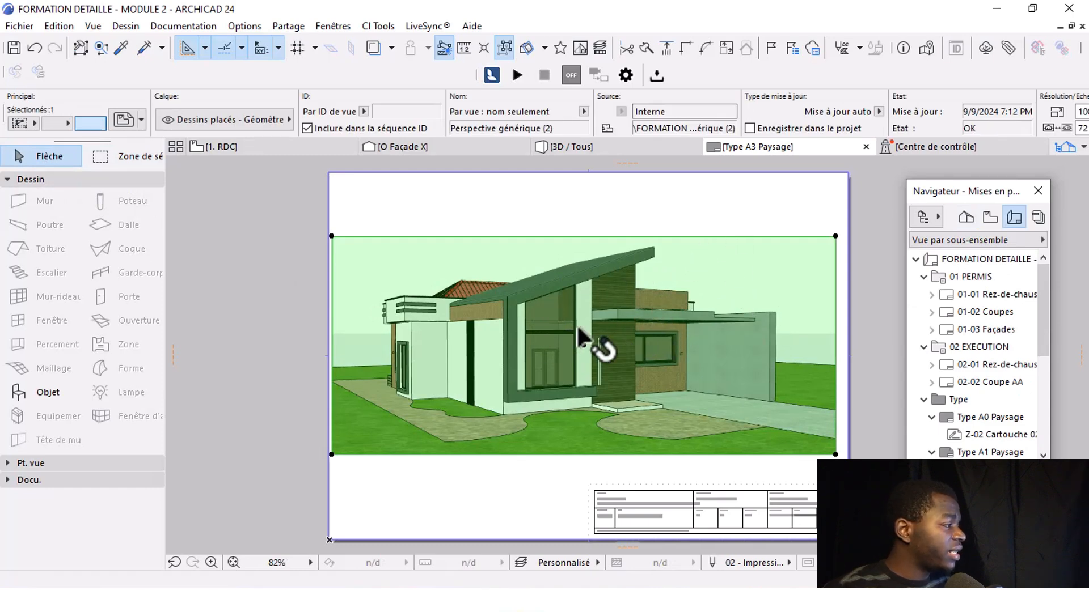
# Step: Fit the selected perspective drawing to the layout size with Ajuster à Mise en Page and set its frame to Recadrer
pyautogui.hscroll(3, 686, 111)
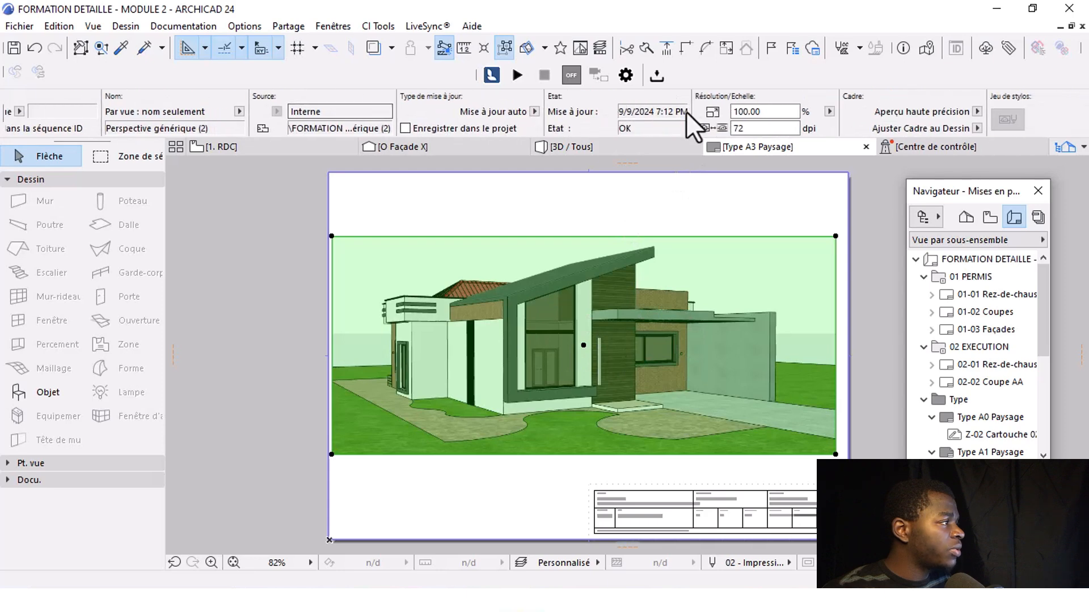
pyautogui.click(830, 110)
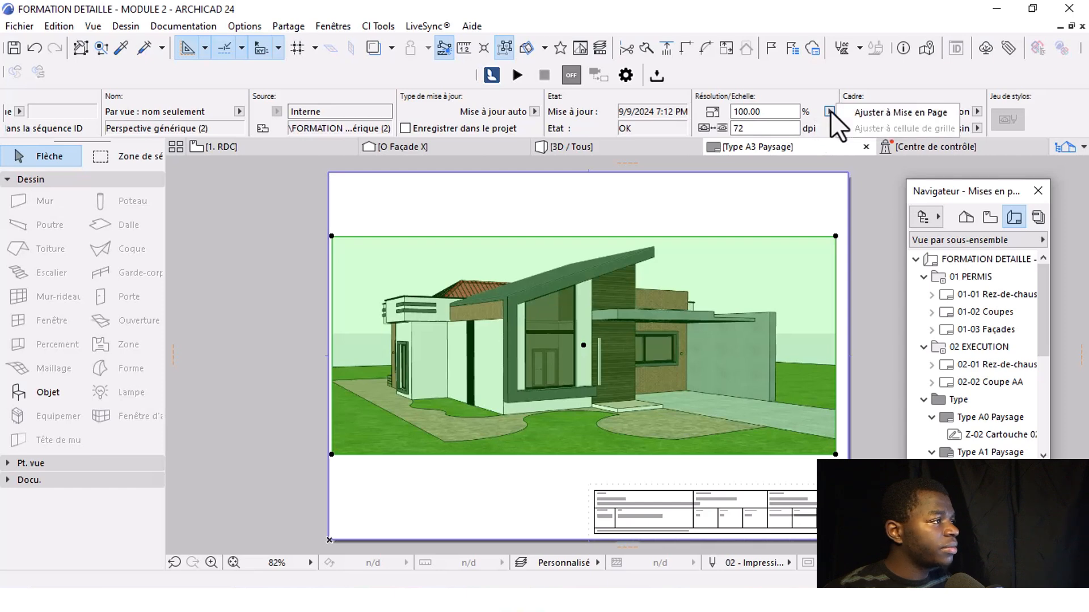
pyautogui.click(872, 111)
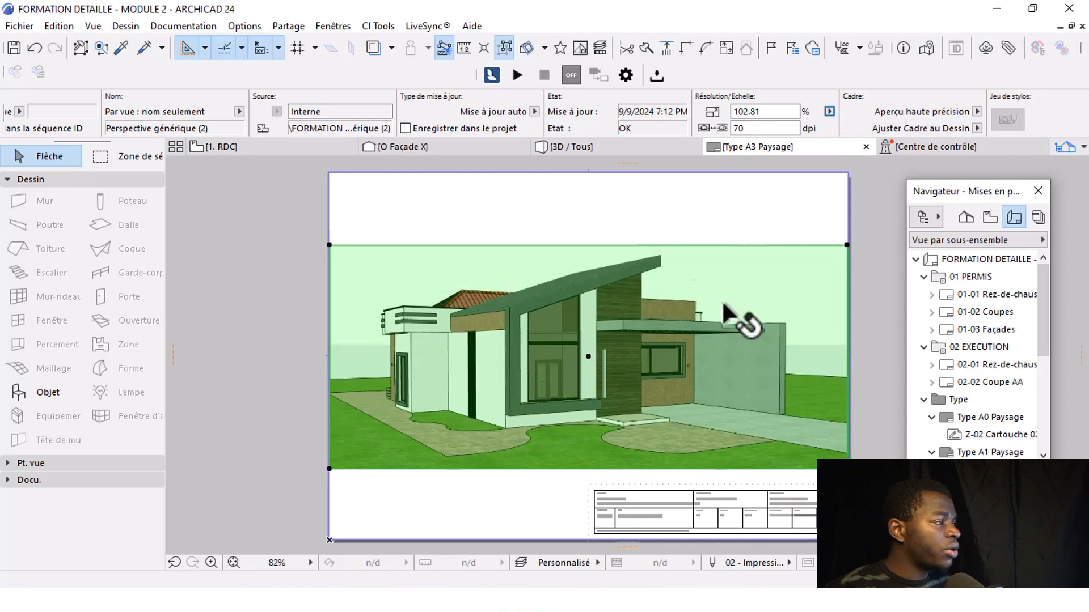
pyautogui.hscroll(2, 808, 111)
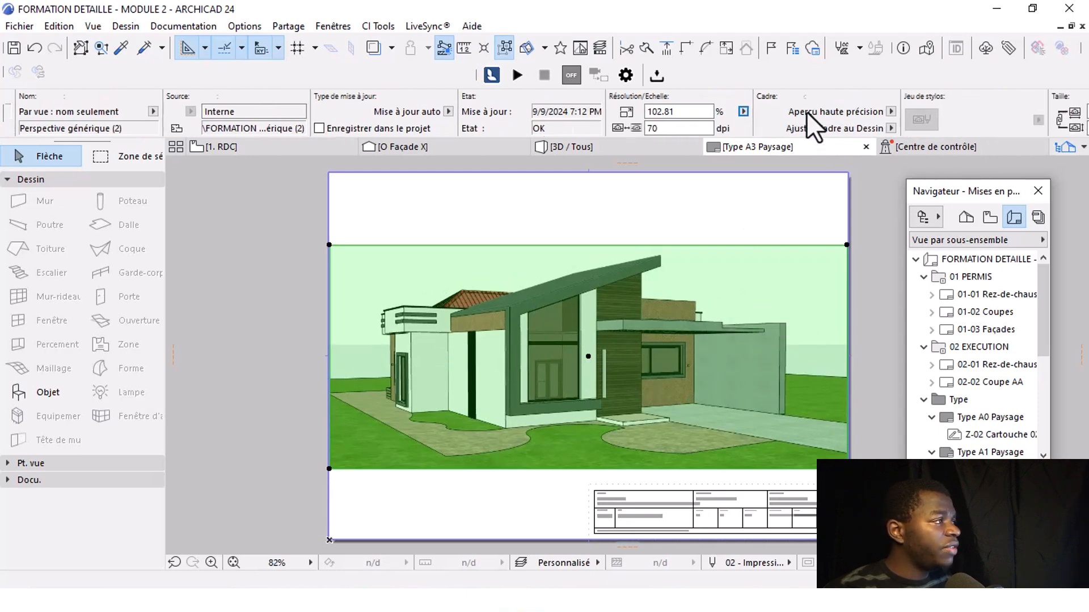
pyautogui.hscroll(2, 800, 116)
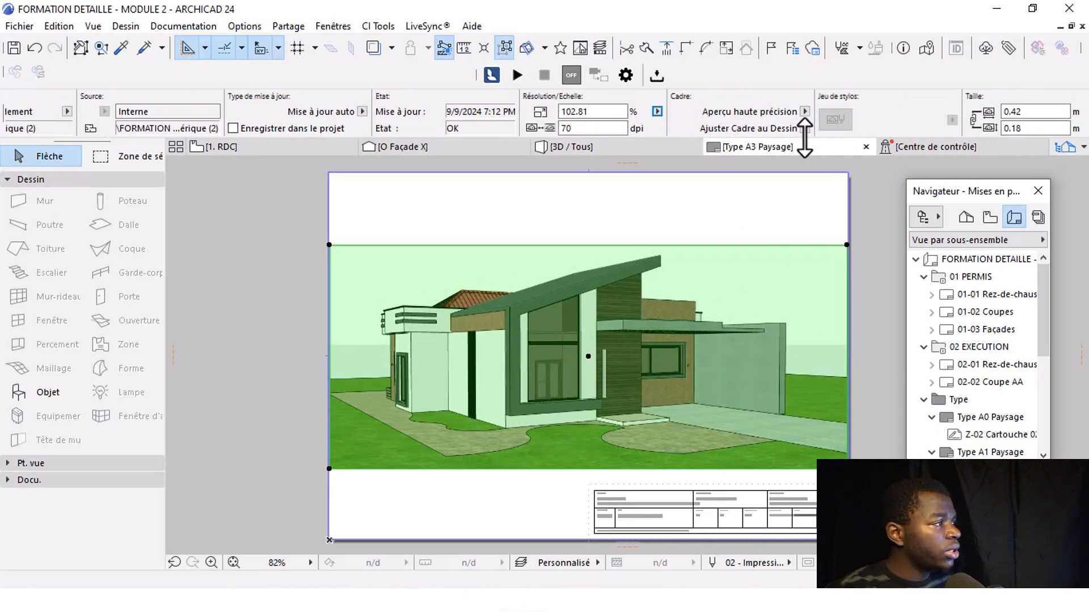
pyautogui.click(806, 129)
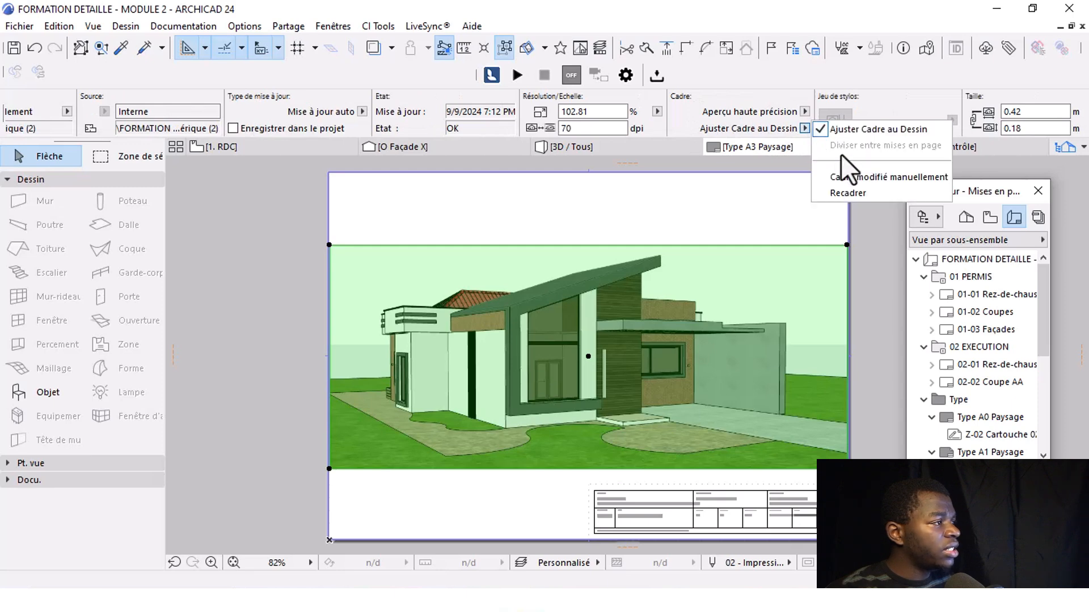
pyautogui.click(857, 192)
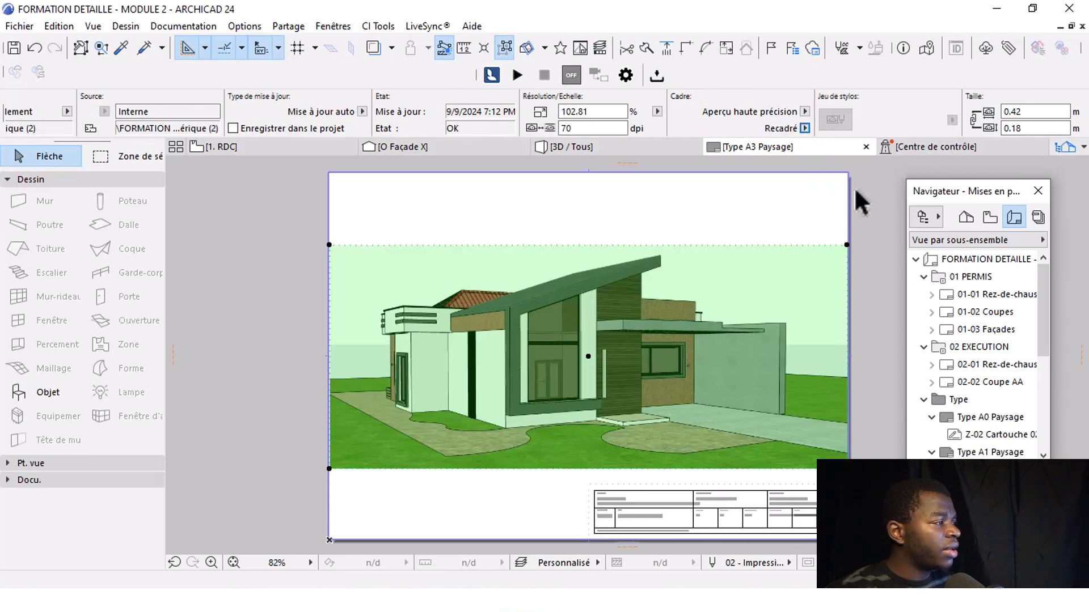
# Step: Scale the perspective drawing down proportionally from its corner to about 77 %, roughly 0.31 × 0.14 m
pyautogui.click(329, 246)
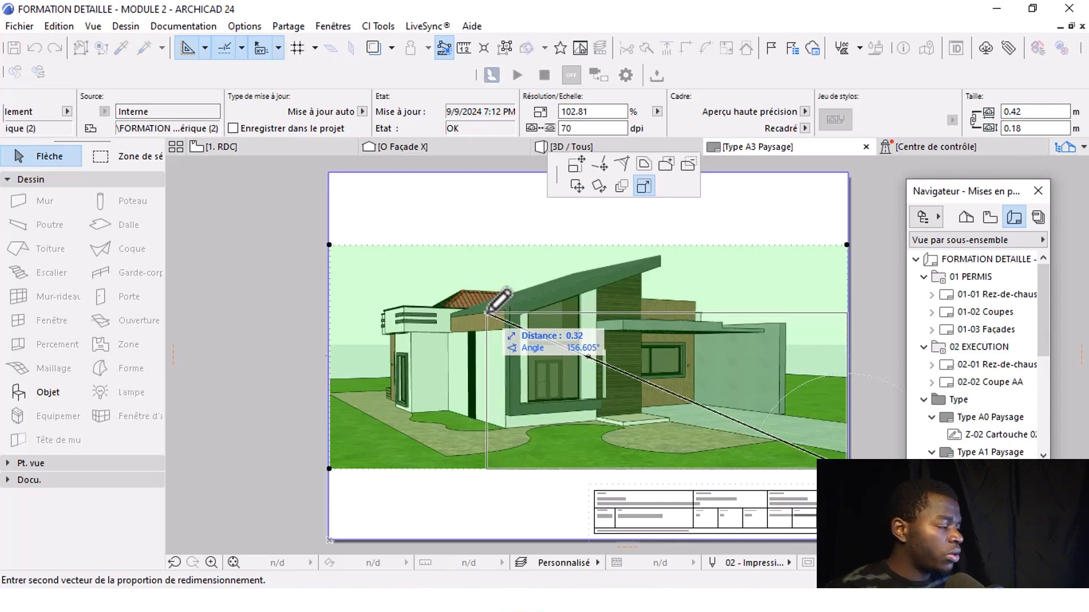
pyautogui.click(543, 338)
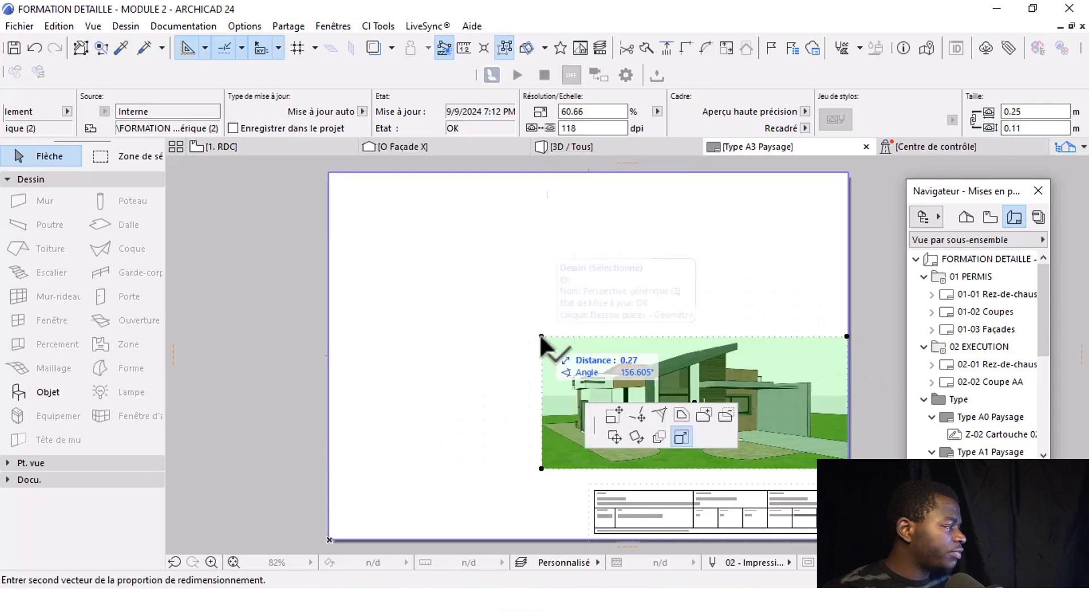
pyautogui.click(461, 300)
# Step: Move the perspective drawing to about the middle of the sheet's width, above the title block, and deselect it
pyautogui.click(663, 372)
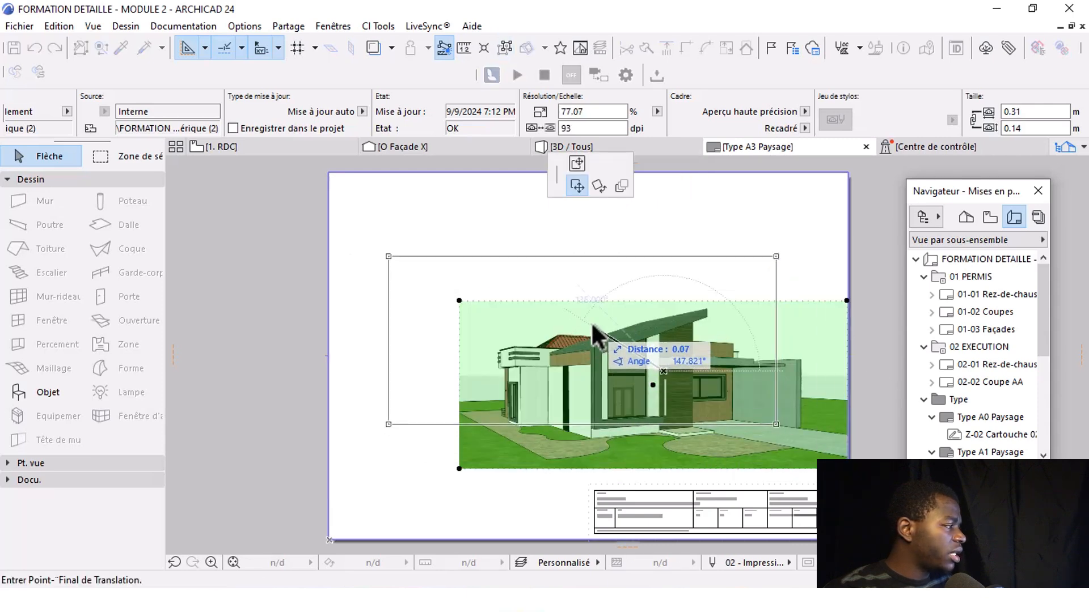
pyautogui.click(597, 325)
pyautogui.click(585, 349)
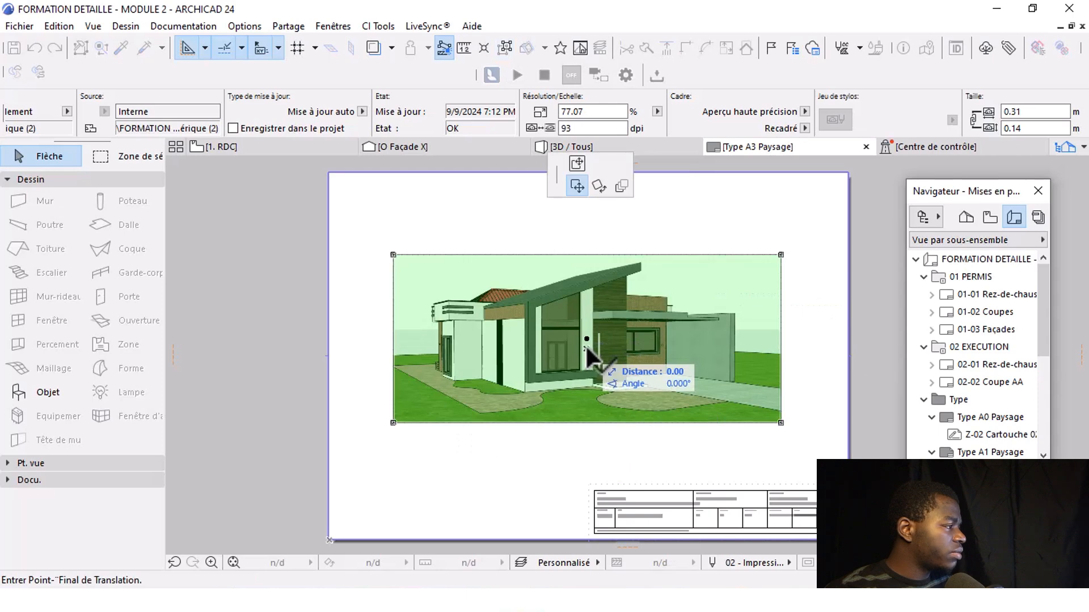
pyautogui.click(590, 344)
pyautogui.press('Escape')
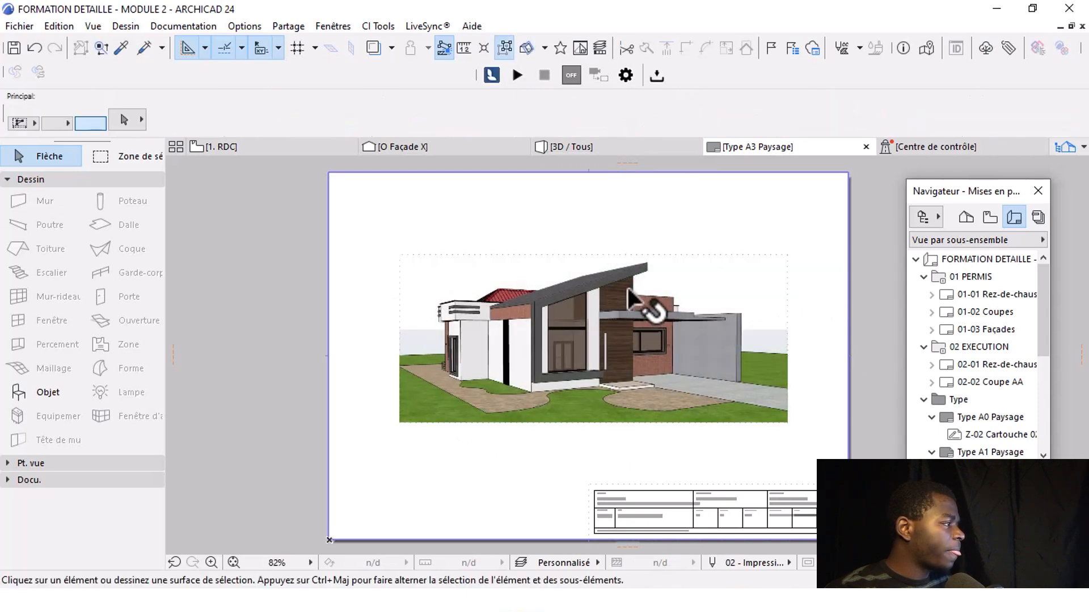
# Step: Examine the title block's project, client, plan number, title, scale and format fields, and review the whole A3 sheet
pyautogui.scroll(-3, 651, 326)
pyautogui.scroll(3, 685, 392)
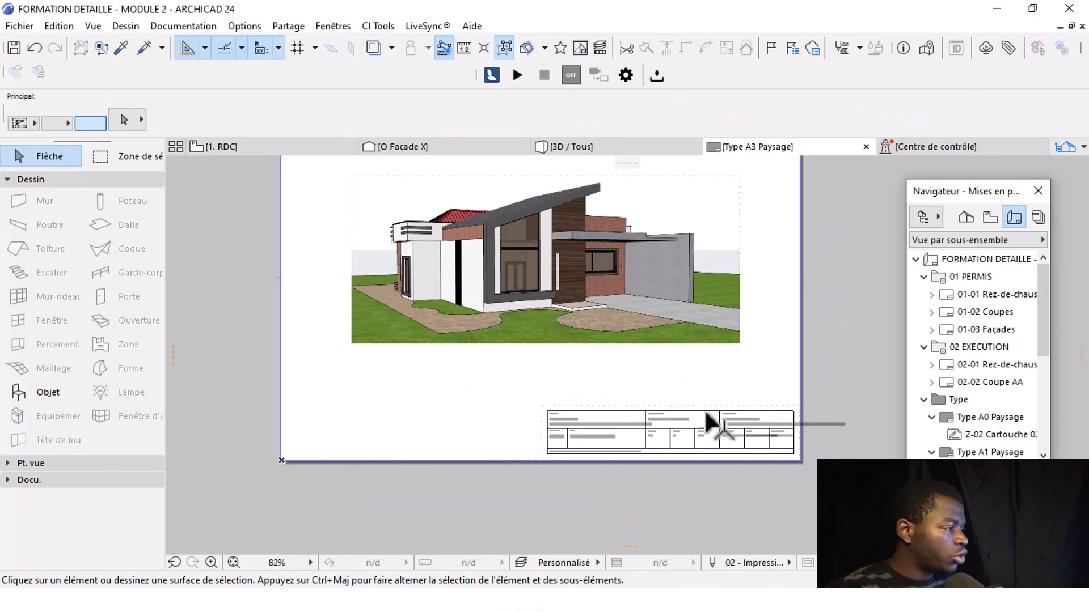
pyautogui.scroll(8, 683, 425)
pyautogui.scroll(-7, 631, 406)
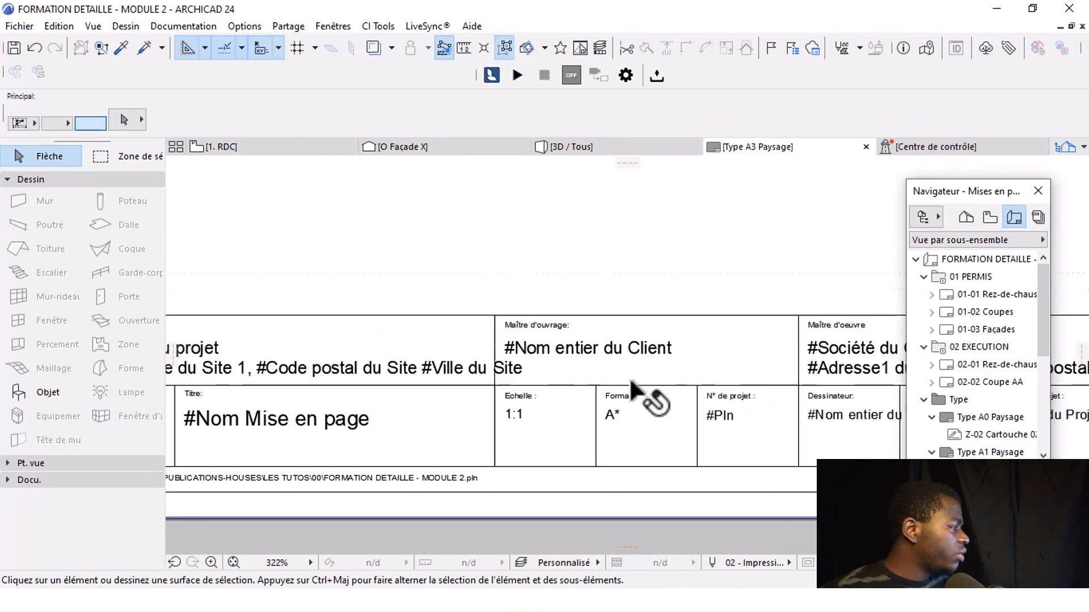
pyautogui.scroll(7, 431, 406)
pyautogui.scroll(-3, 431, 400)
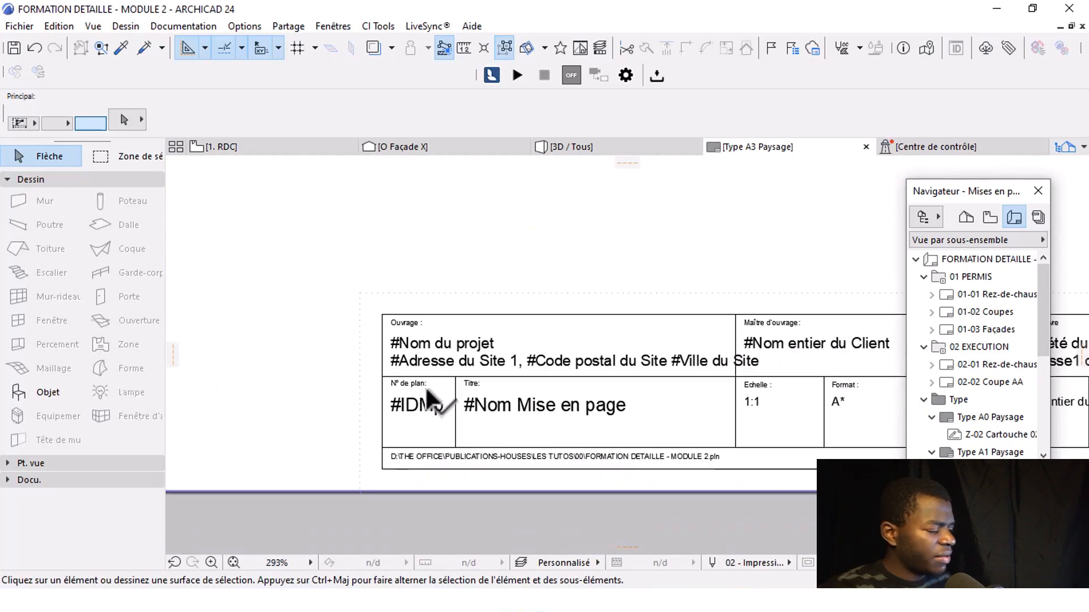
pyautogui.scroll(-4, 454, 377)
pyautogui.scroll(2, 458, 411)
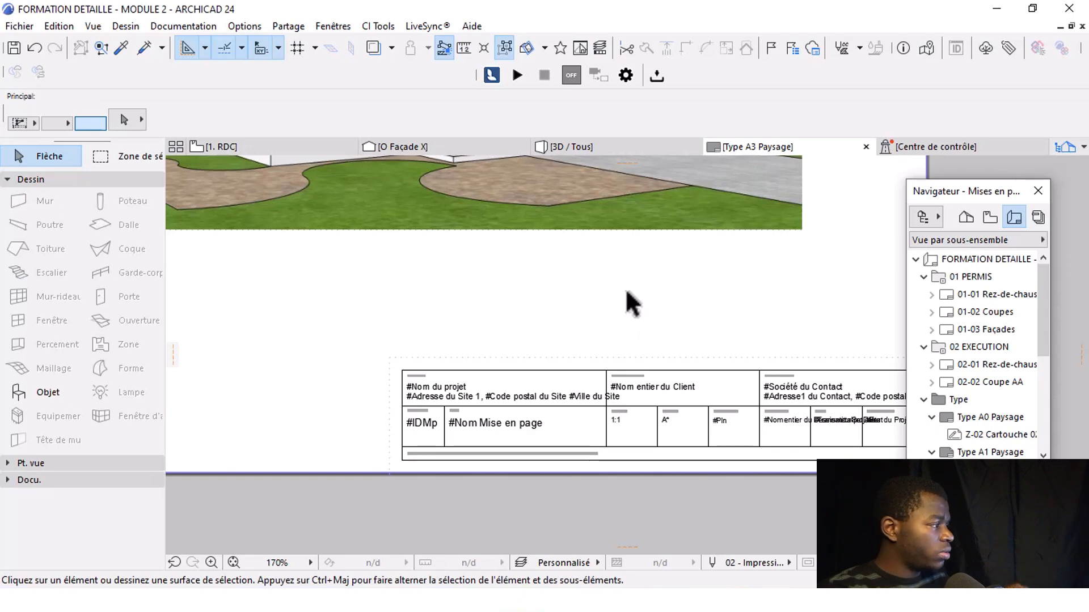
pyautogui.scroll(-3, 577, 289)
pyautogui.scroll(-4, 577, 288)
pyautogui.moveTo(576, 288); pyautogui.dragTo(570, 369, button='middle')
pyautogui.scroll(2, 567, 366)
pyautogui.moveTo(529, 252); pyautogui.dragTo(562, 284, button='middle')
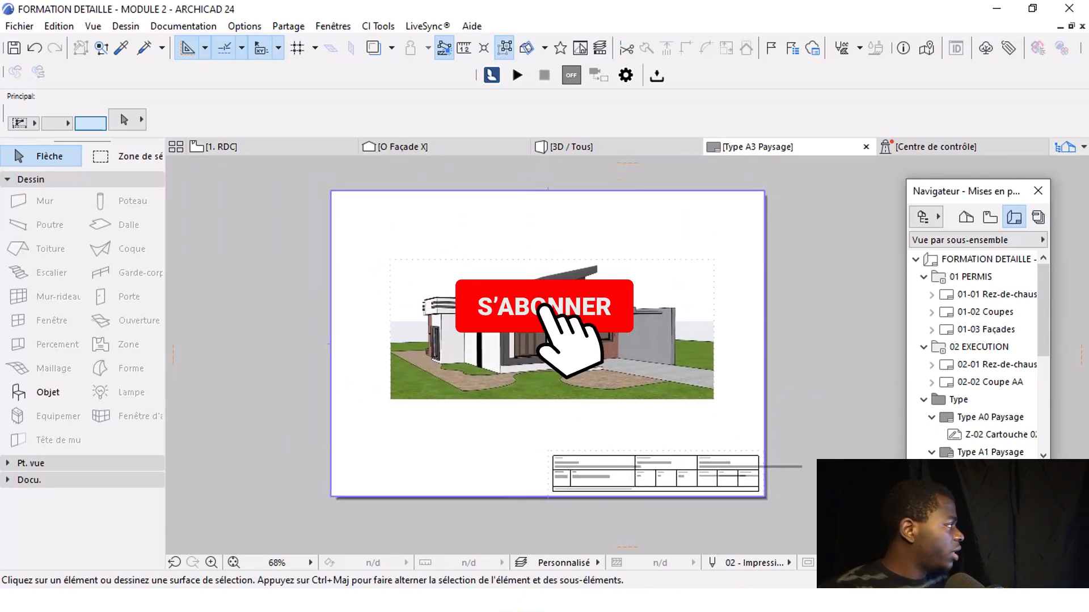
# Step: Draw a rectangular selection zone (Zone de sélection) just outside the sheet edges, enclosing the whole A3 layout with its title block
pyautogui.click(126, 155)
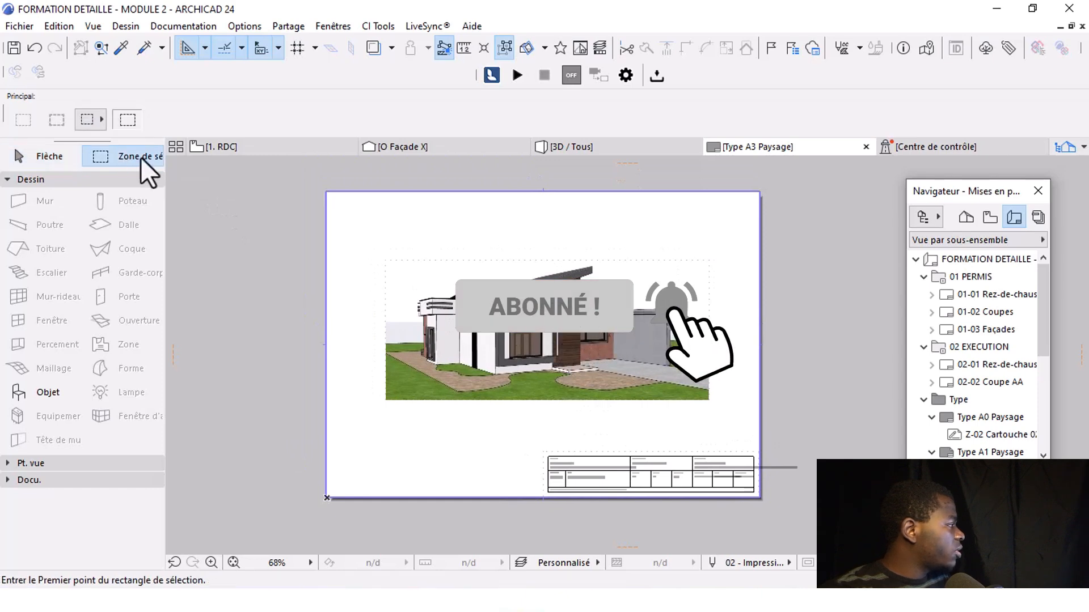
pyautogui.scroll(3, 334, 175)
pyautogui.scroll(1, 333, 175)
pyautogui.click(293, 190)
pyautogui.scroll(-3, 445, 333)
pyautogui.moveTo(508, 370); pyautogui.dragTo(437, 300, button='middle')
pyautogui.moveTo(602, 396); pyautogui.dragTo(546, 298, button='middle')
pyautogui.scroll(2, 768, 450)
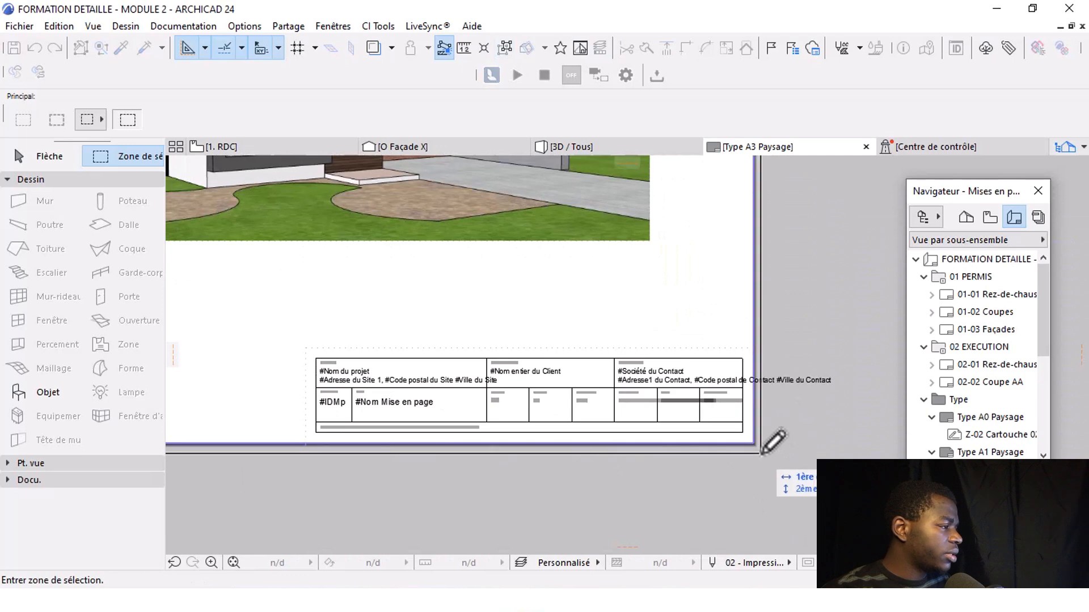
pyautogui.click(760, 457)
pyautogui.scroll(-2, 656, 427)
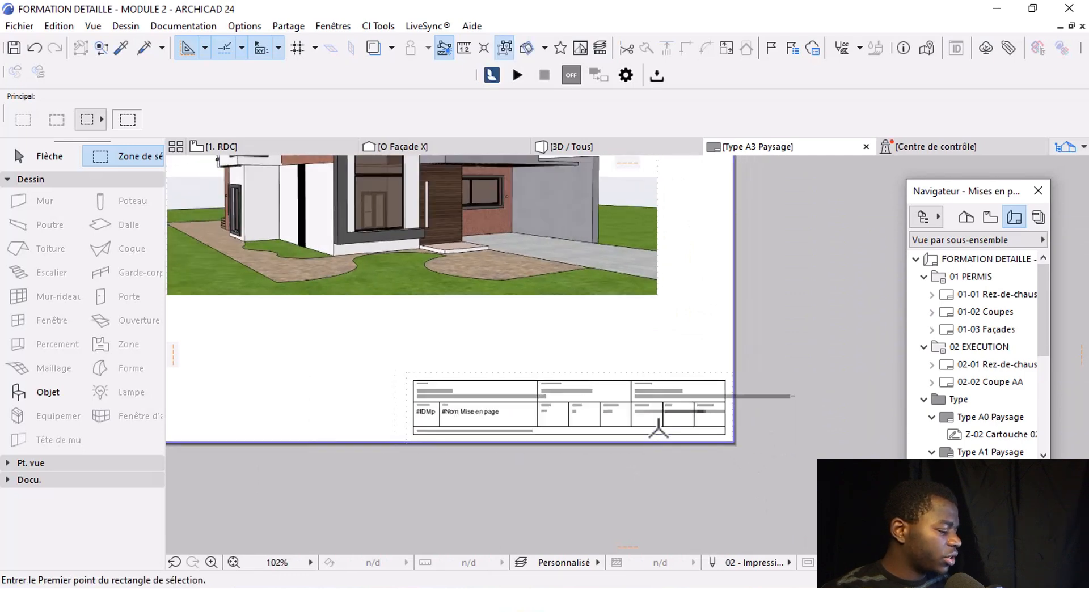
# Step: Set up printing of the selection zone with Optimiser sur page and the A4 paper orientation set to Paysage
pyautogui.hotkey('ctrl', 'p')
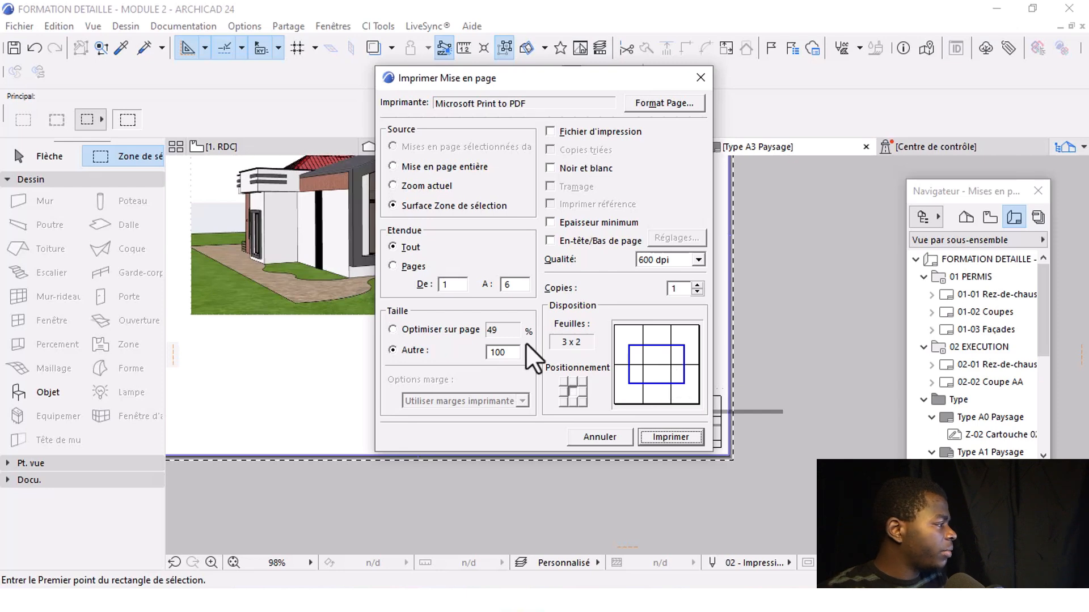
pyautogui.click(414, 331)
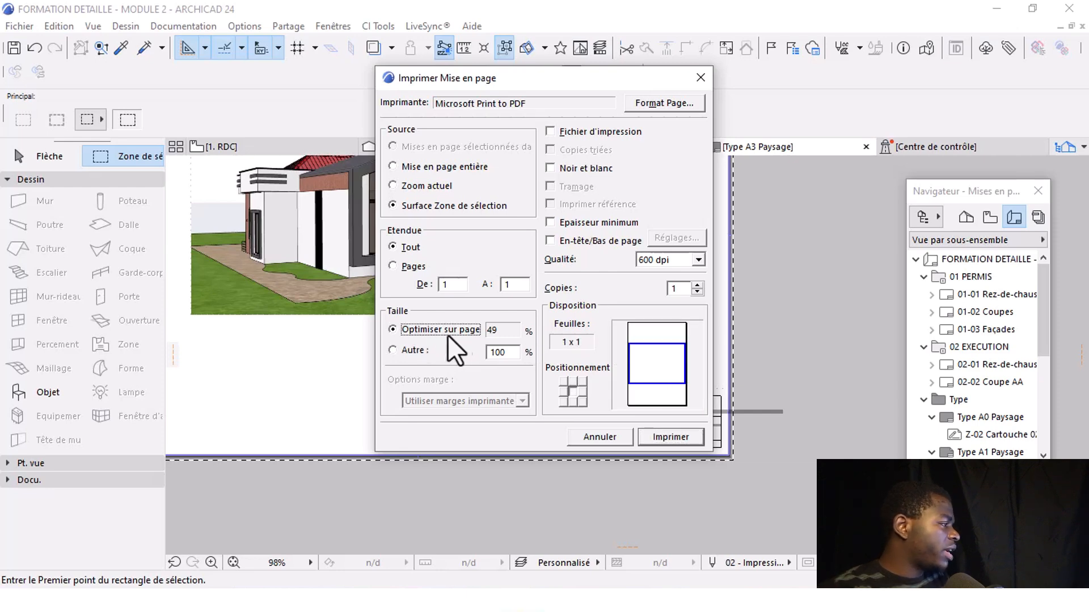
pyautogui.click(672, 102)
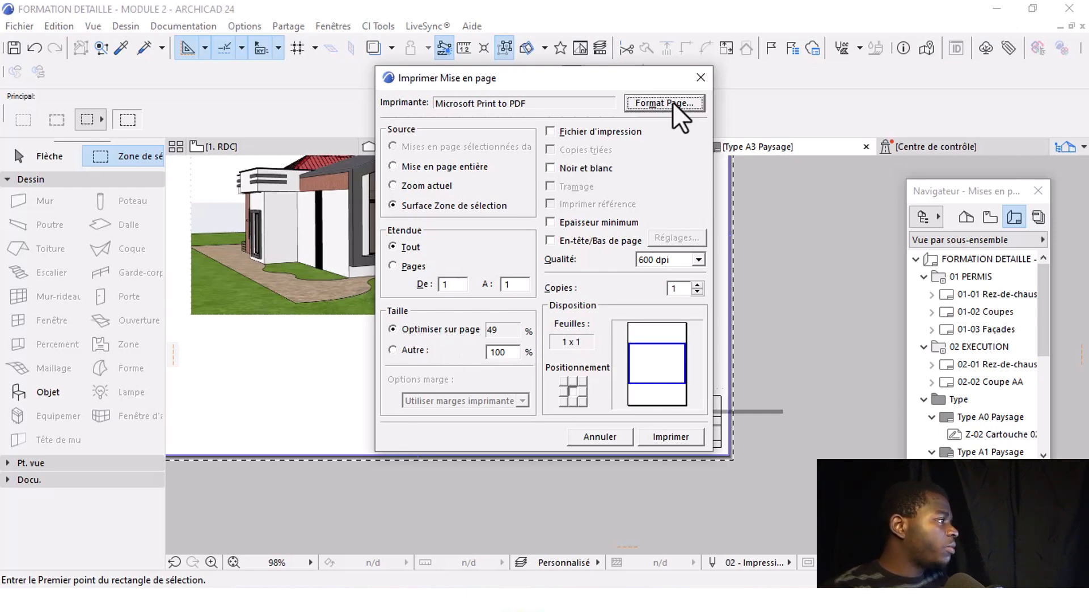
pyautogui.click(532, 312)
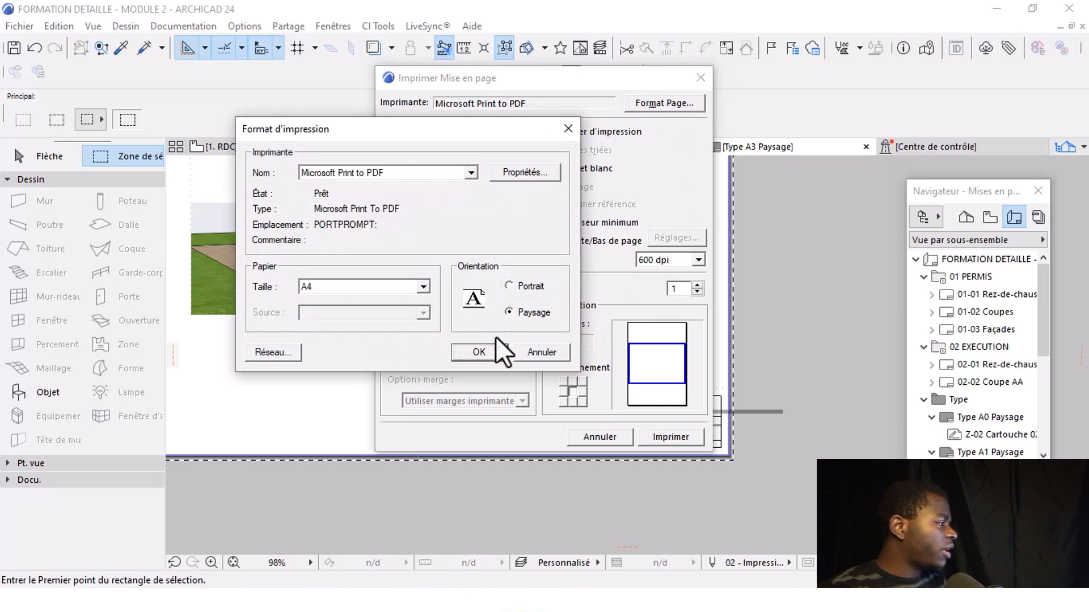
pyautogui.click(483, 351)
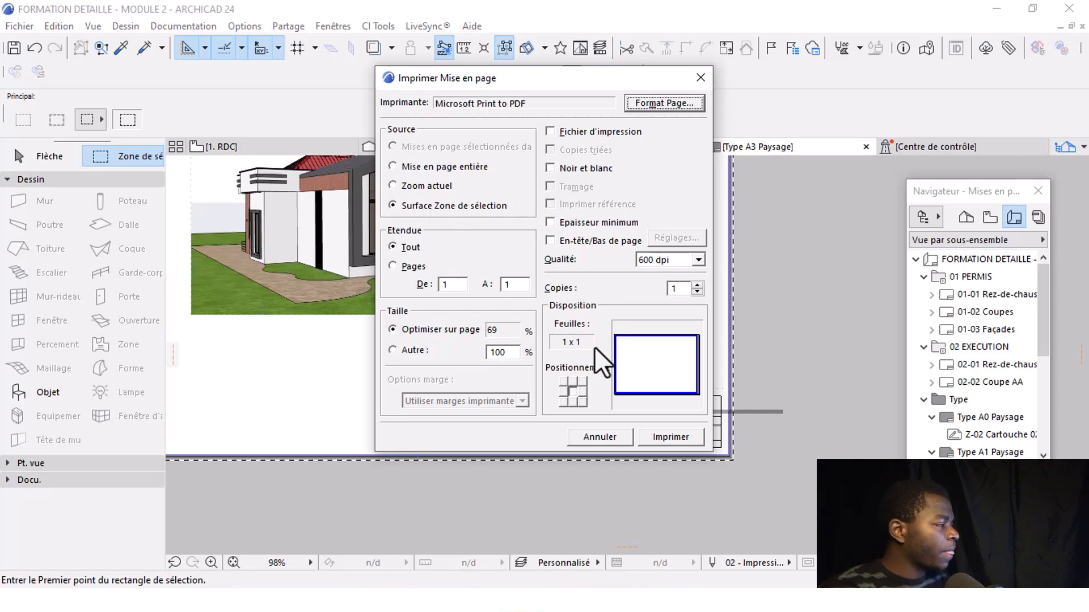
# Step: Print the layout to PDF and save it as 001 in the Music folder
pyautogui.click(669, 436)
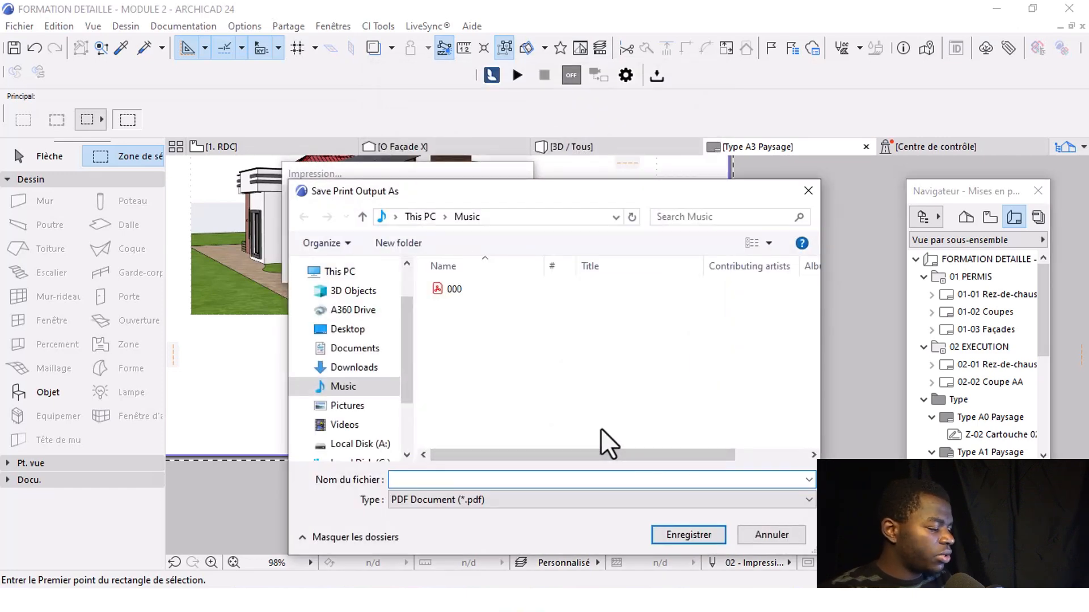
pyautogui.write('001')
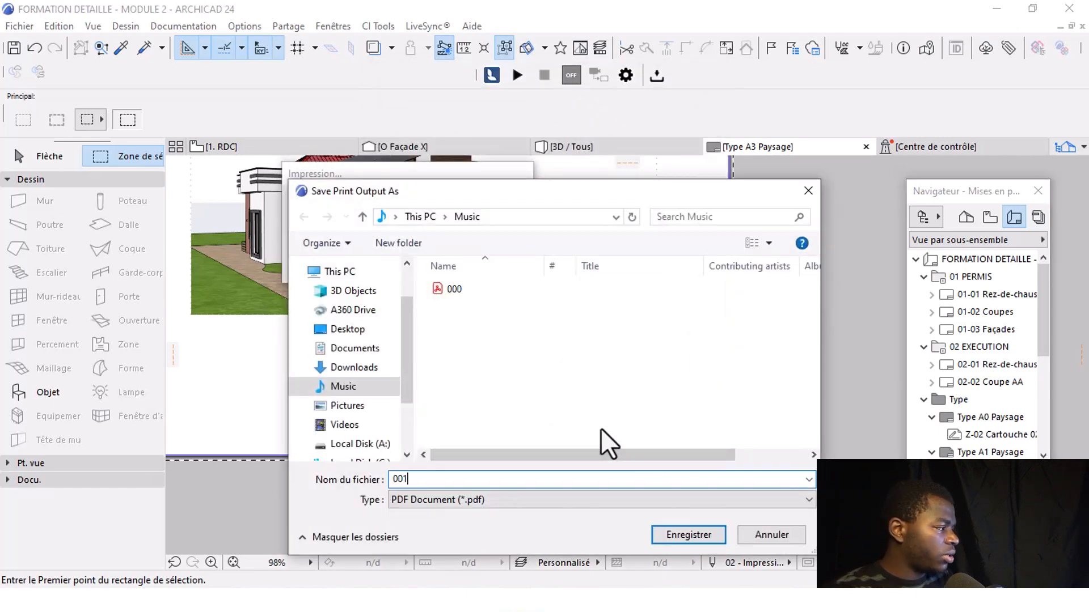
pyautogui.click(689, 534)
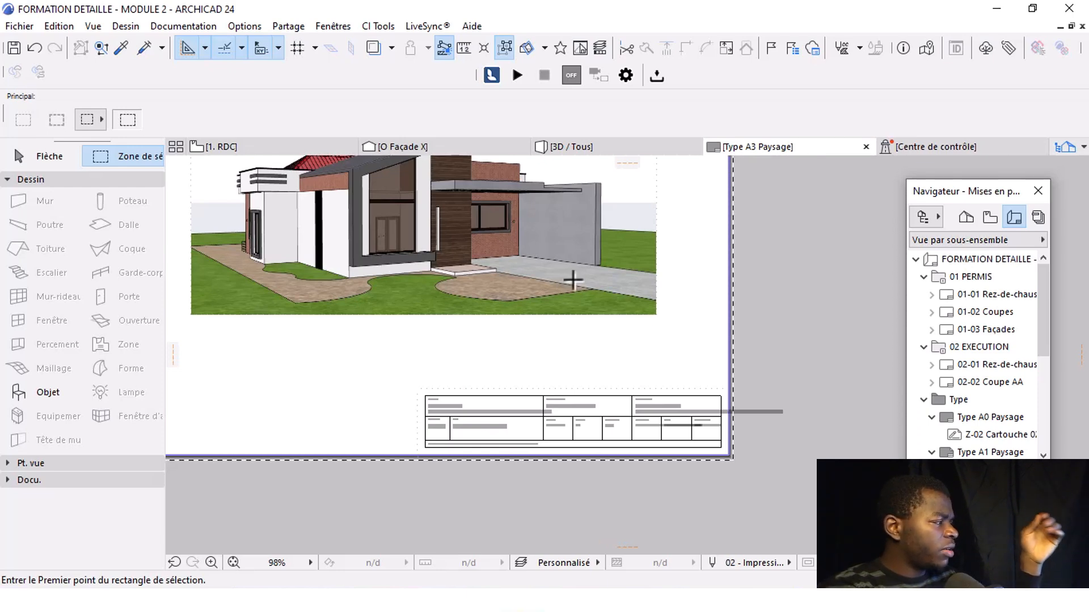
# Step: Switch to the Music folder in File Explorer, open the 001 PDF and examine the printed perspective up close
pyautogui.scroll(-3, 568, 279)
pyautogui.scroll(3, 503, 300)
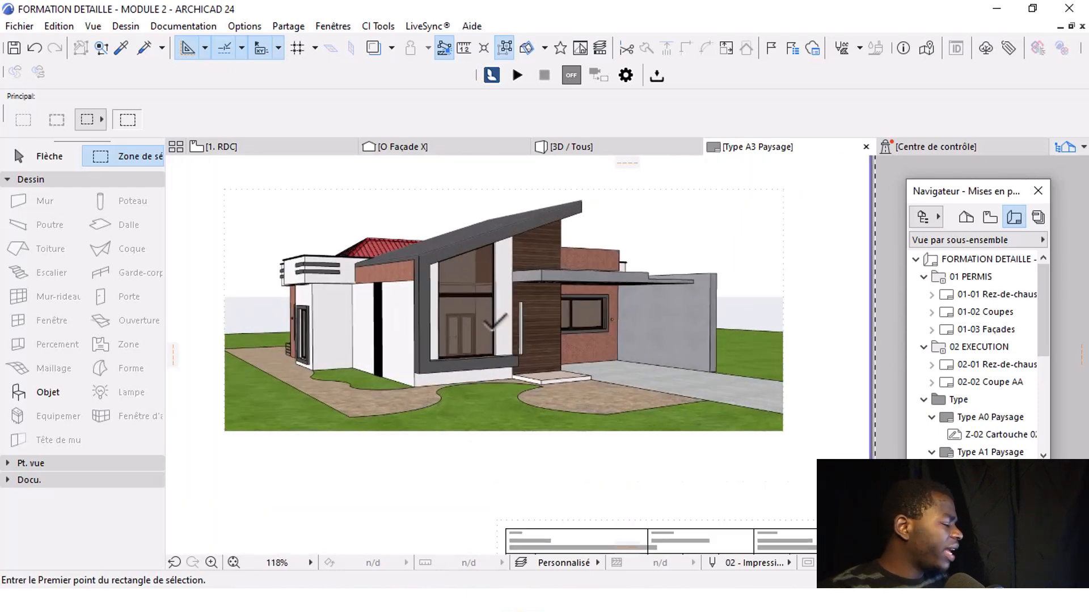
pyautogui.scroll(-2, 499, 341)
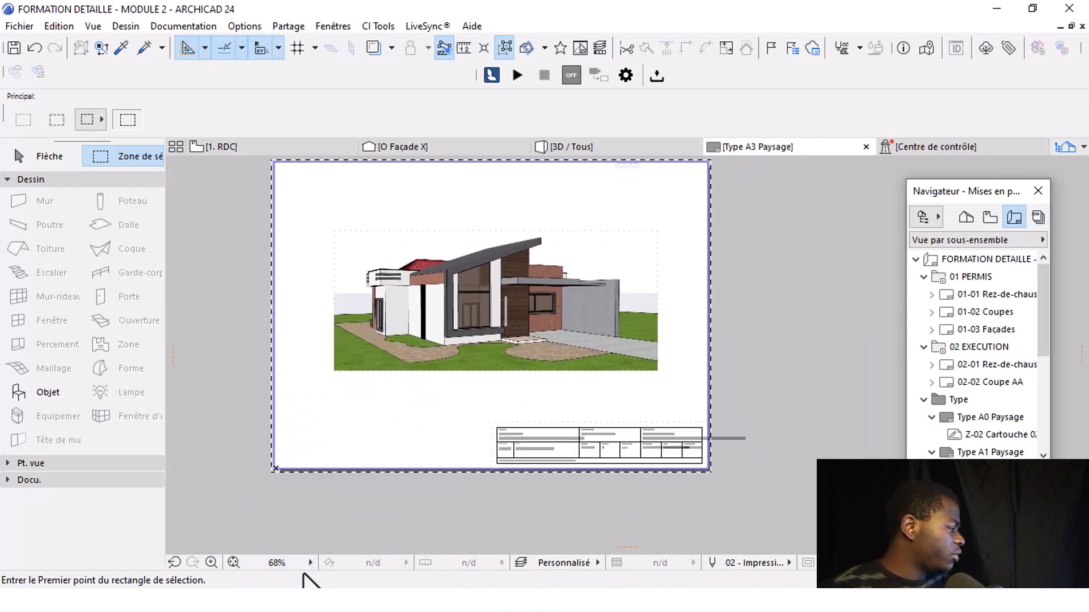
pyautogui.moveTo(312, 601)
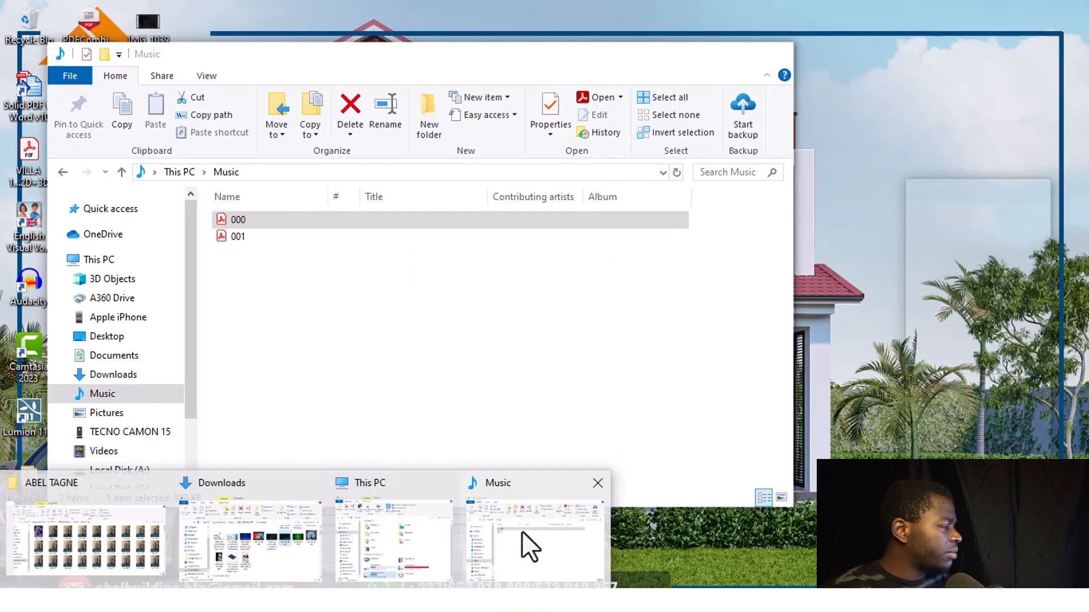
pyautogui.click(524, 526)
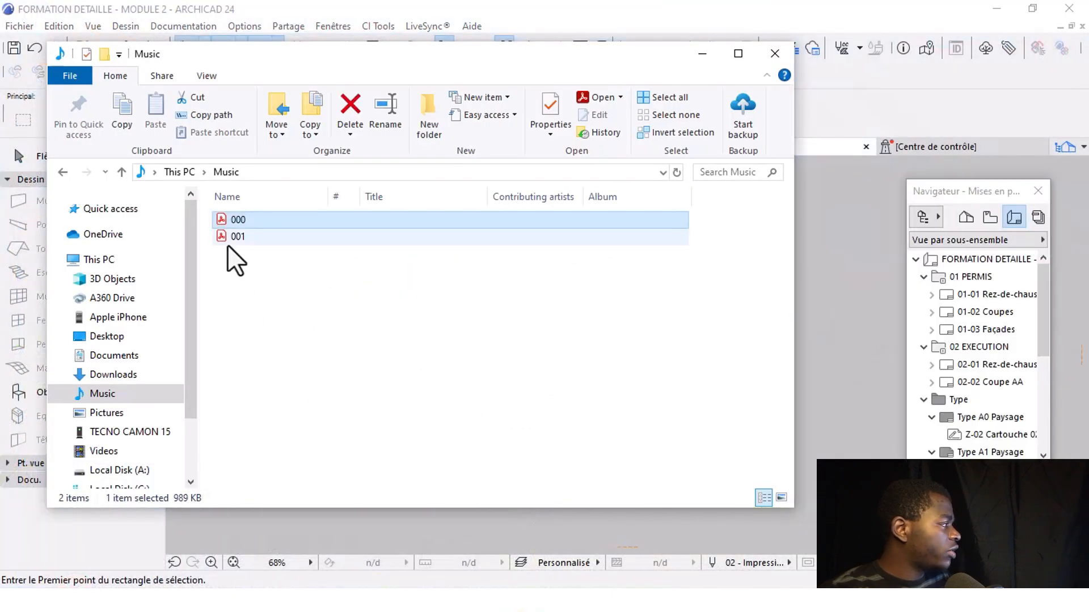
pyautogui.click(235, 237)
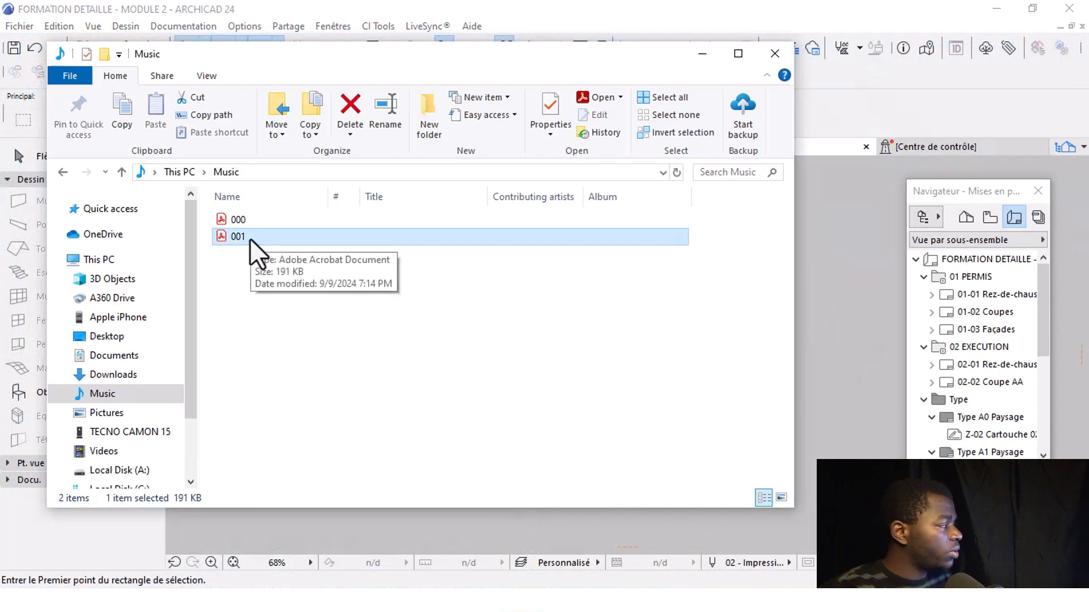
pyautogui.doubleClick(249, 237)
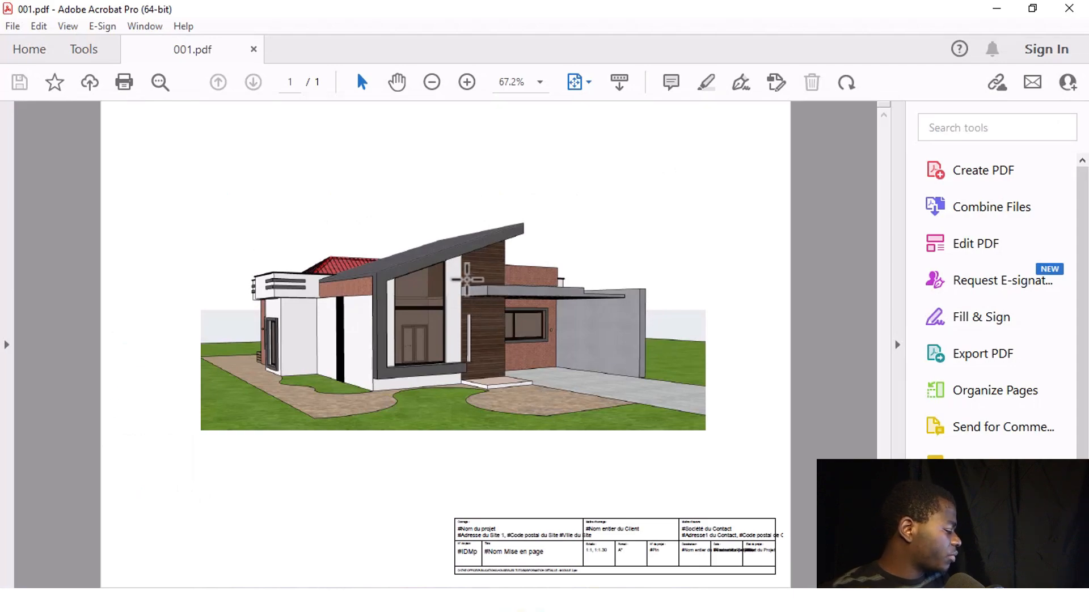
pyautogui.click(470, 286)
pyautogui.keyDown('ctrl'); pyautogui.scroll(-3, 466, 278); pyautogui.keyUp('ctrl')
pyautogui.keyDown('ctrl'); pyautogui.scroll(9, 478, 432); pyautogui.keyUp('ctrl')
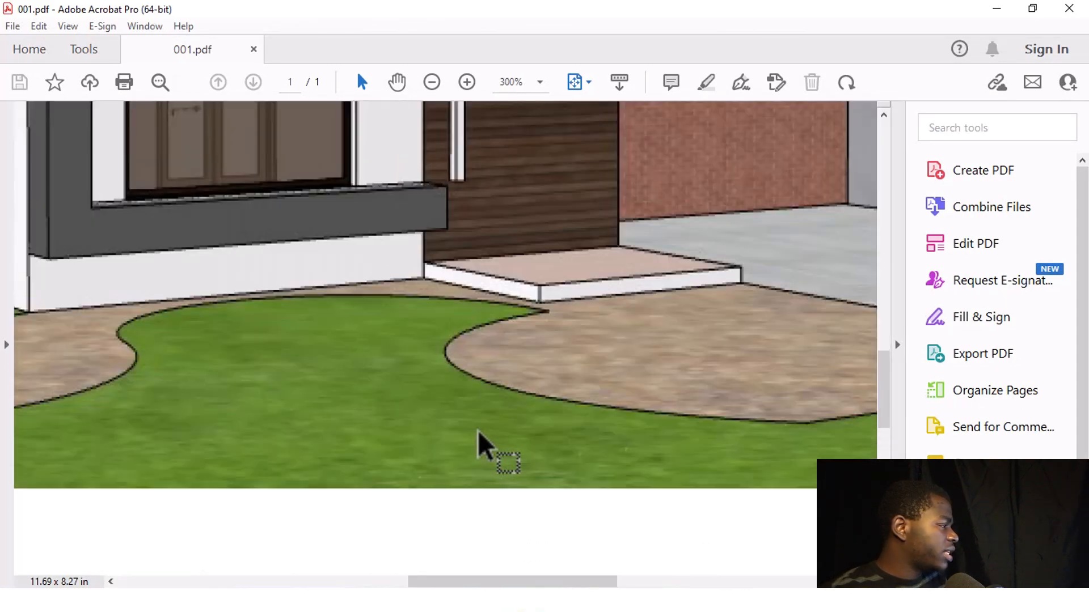
# Step: Examine the image sharpness of the façade and roof edges in the 001 PDF, dismiss the Adobe Acrobat pop-up and close the file
pyautogui.keyDown('ctrl'); pyautogui.scroll(-9, 478, 406); pyautogui.keyUp('ctrl')
pyautogui.keyDown('ctrl'); pyautogui.scroll(4, 304, 284); pyautogui.keyUp('ctrl')
pyautogui.keyDown('ctrl'); pyautogui.scroll(6, 210, 206); pyautogui.keyUp('ctrl')
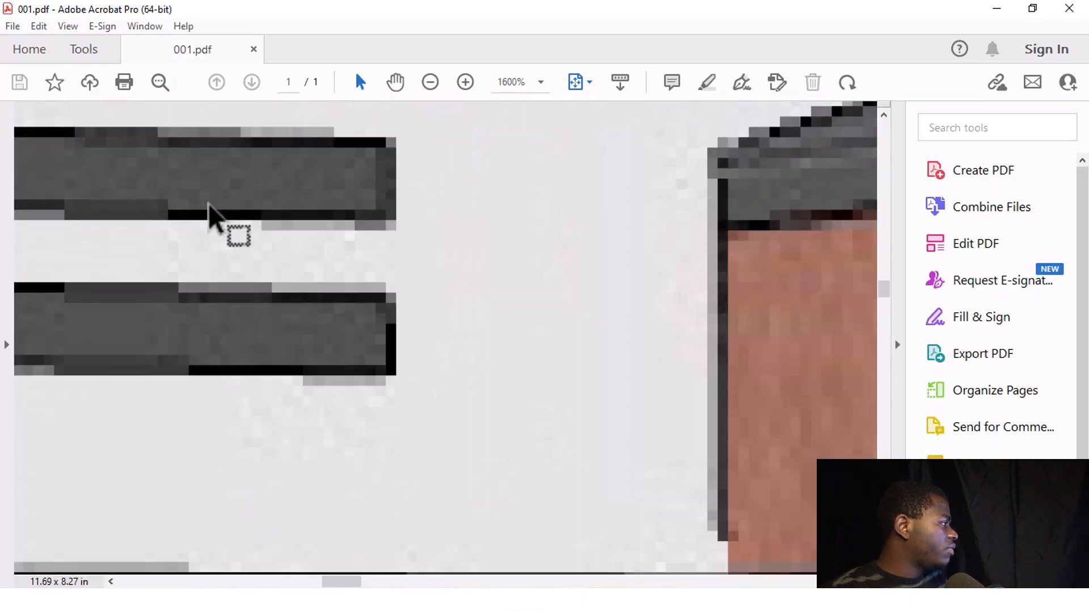
pyautogui.keyDown('ctrl'); pyautogui.scroll(-4, 299, 292); pyautogui.keyUp('ctrl')
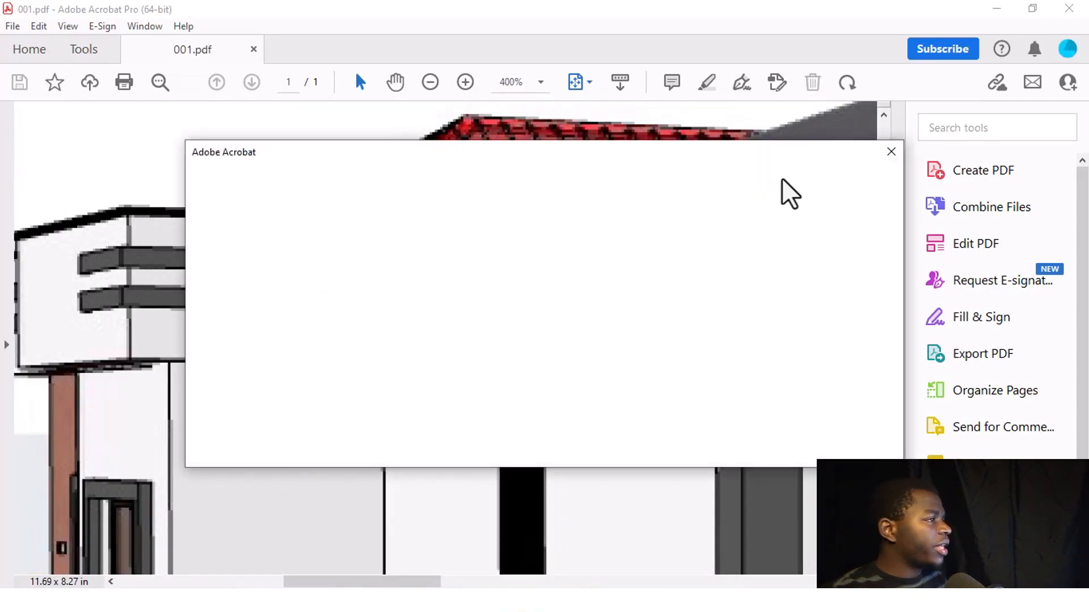
pyautogui.click(891, 152)
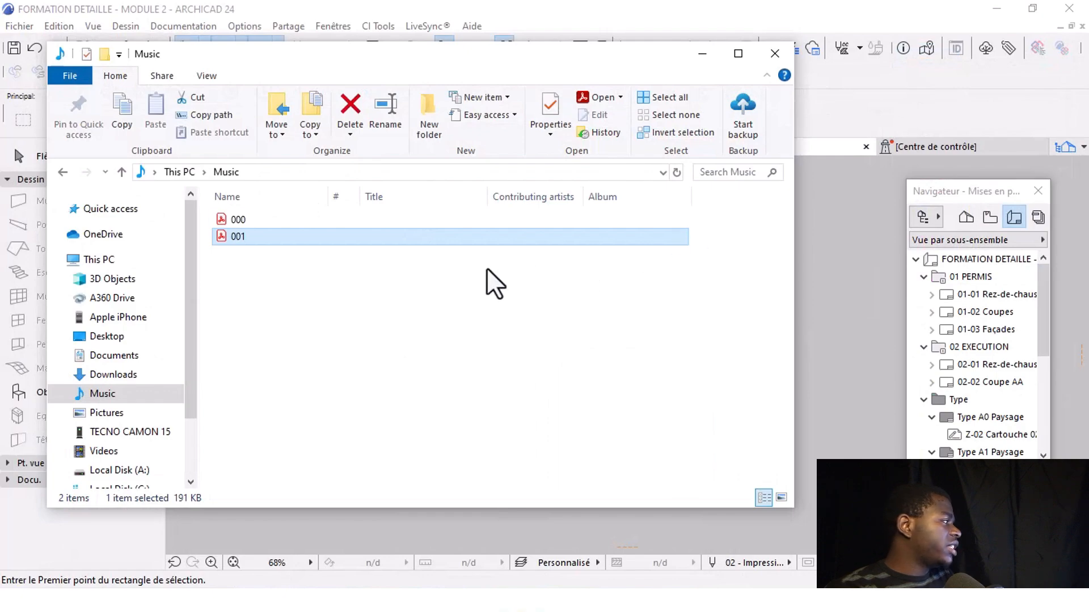
# Step: Open the 000 PDF to review the printed floor plan and the 001 PDF to review the full perspective layout, closing each one
pyautogui.doubleClick(244, 221)
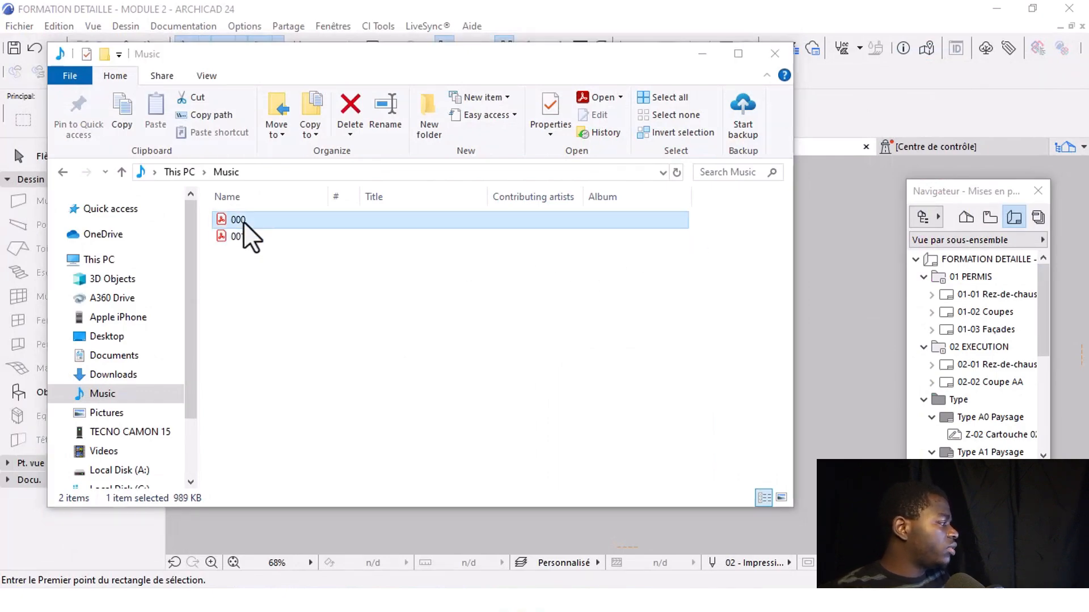
pyautogui.scroll(-8, 448, 340)
pyautogui.scroll(3, 448, 340)
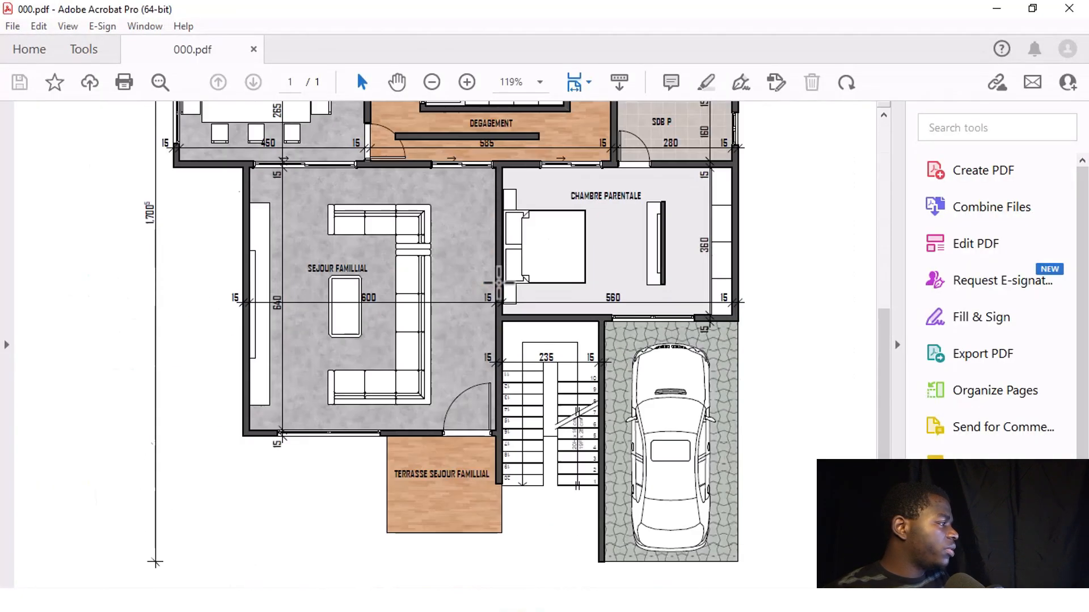
pyautogui.click(1069, 8)
pyautogui.doubleClick(230, 238)
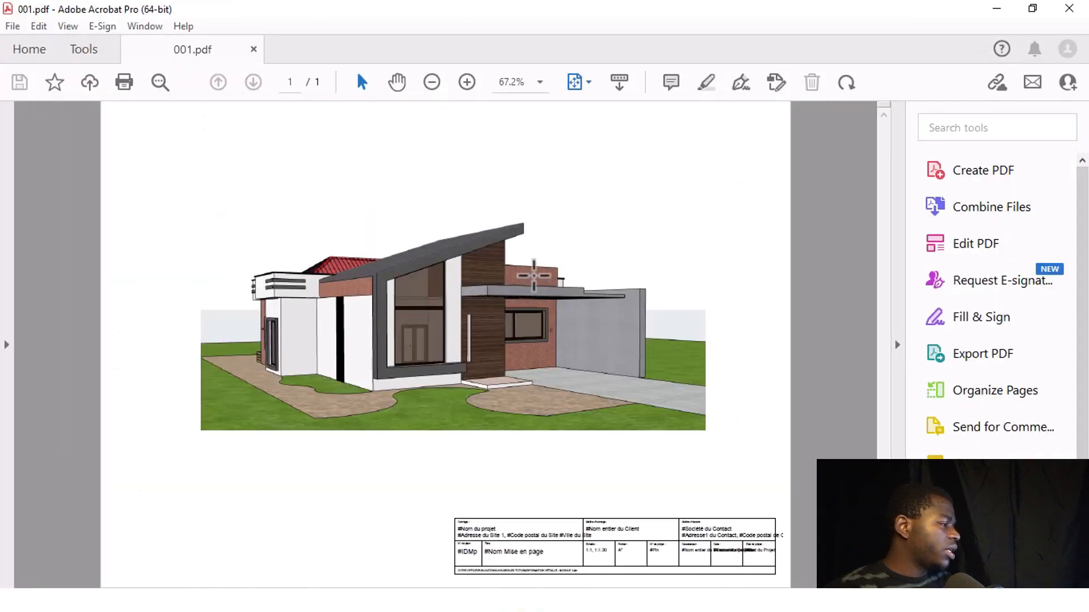
pyautogui.click(1056, 11)
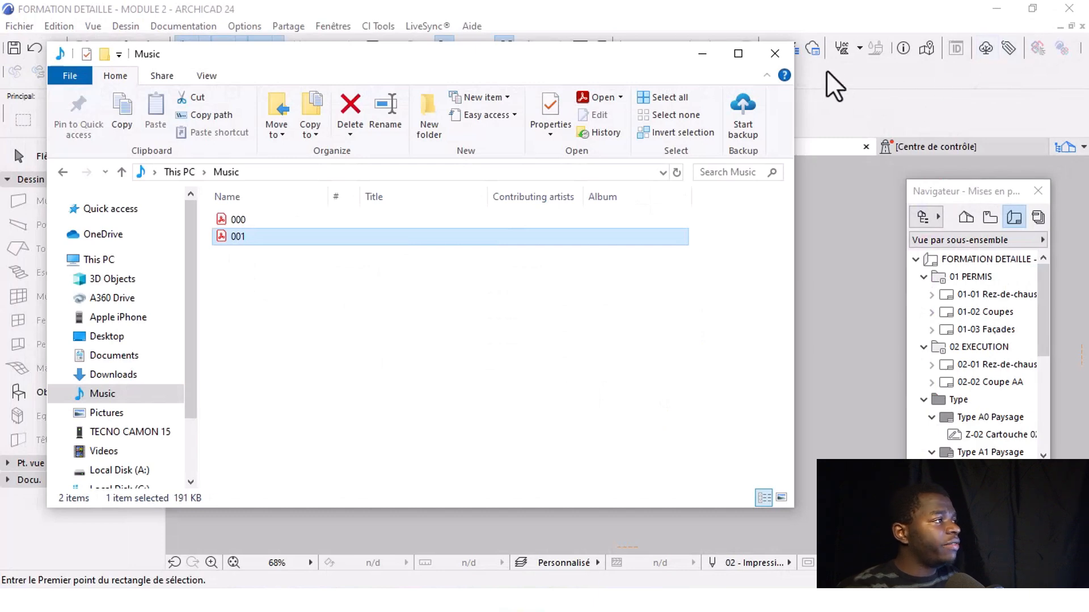